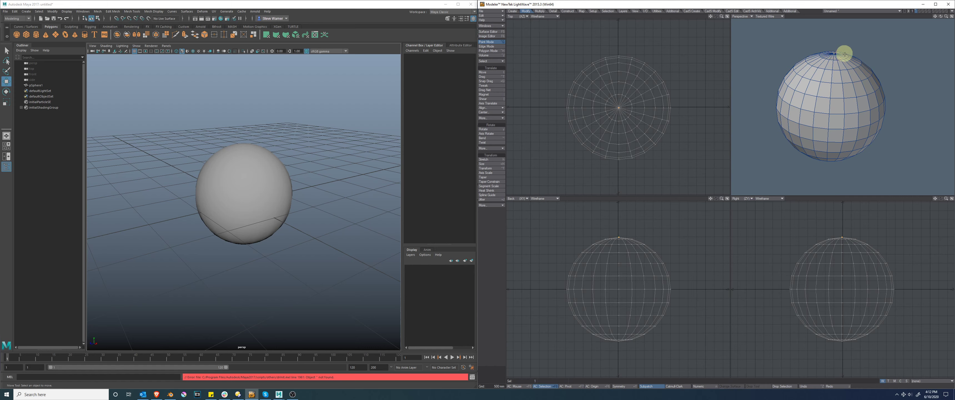
Step: Try raising the sphere's top point with the Move tool, then undo it and drop the tool
click(487, 72)
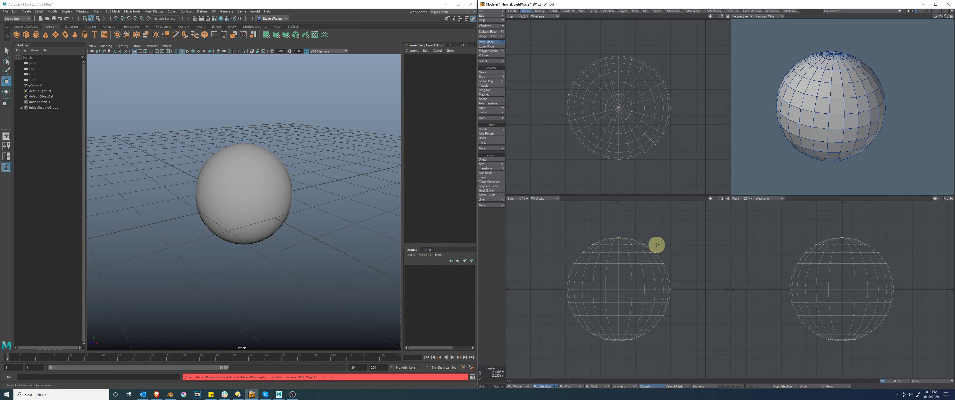
drag(662, 251, 239, 190)
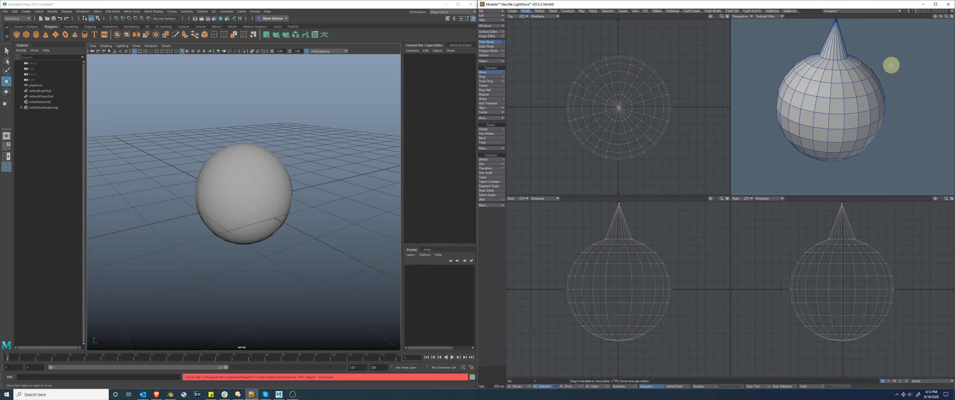
alt+shift+drag(884, 60, 884, 85)
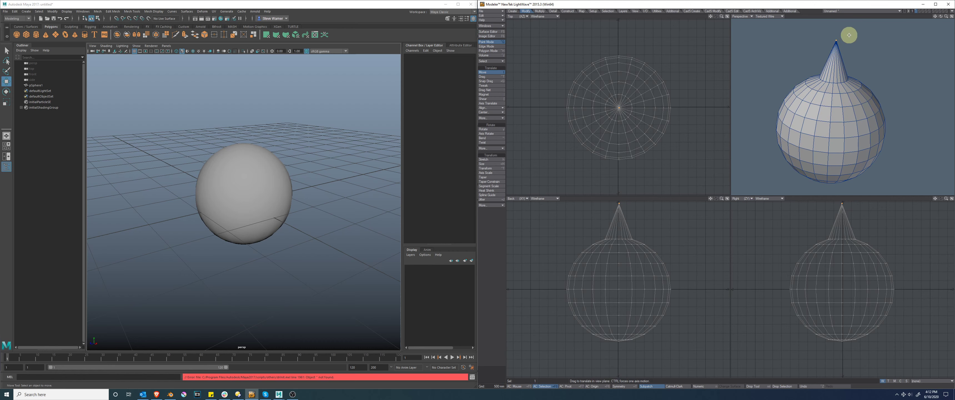
key(u)
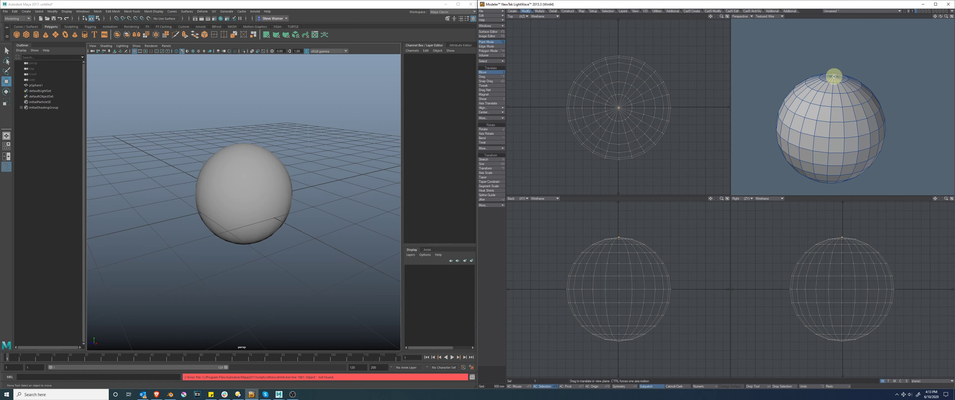
key(space)
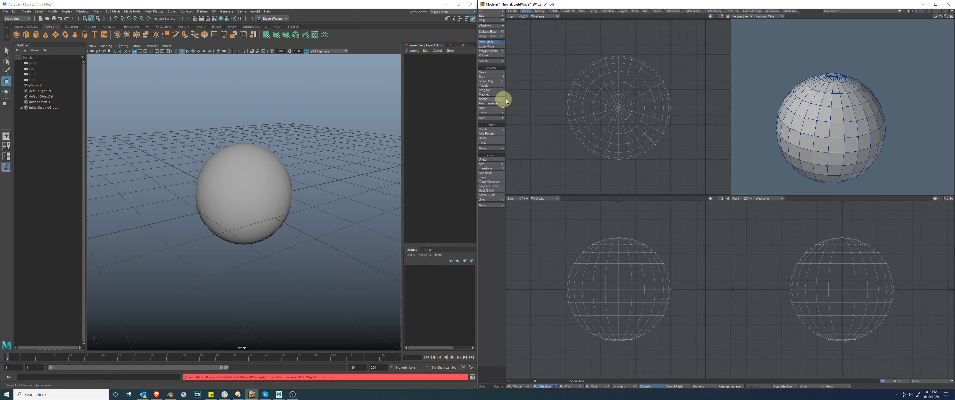
Step: Reshape the sphere with Drag Net, stretching its top upward, checking the numeric falloff settings, and pushing the crown back down
click(488, 91)
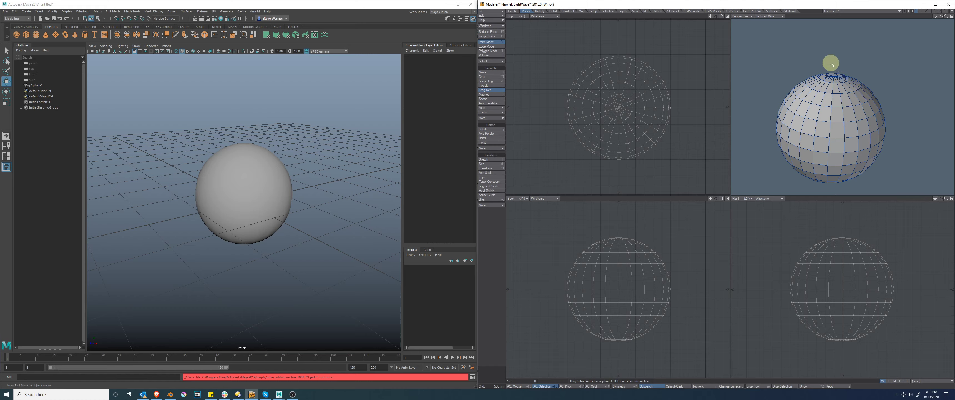
drag(833, 77, 832, 41)
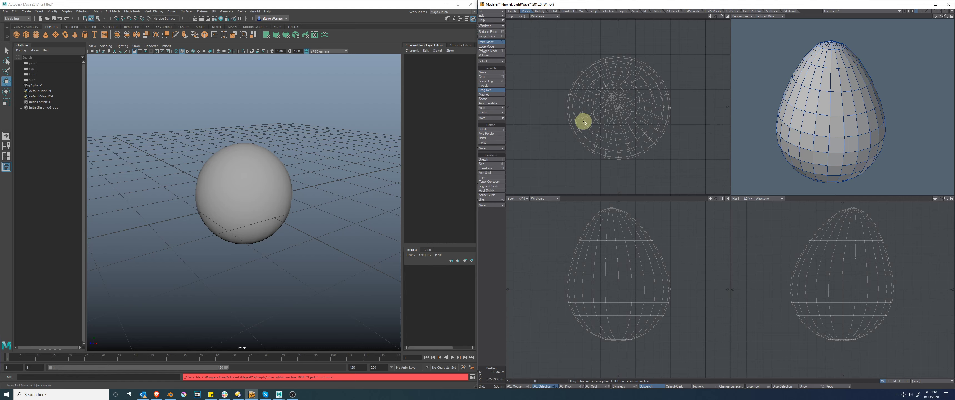
key(n)
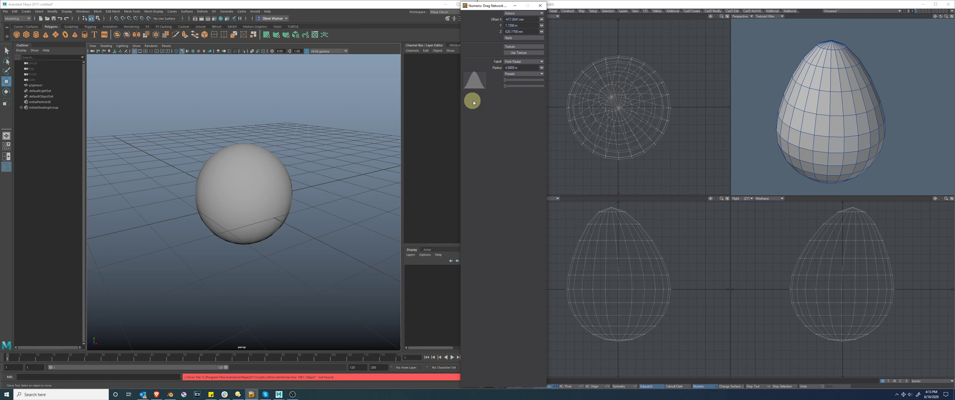
click(540, 6)
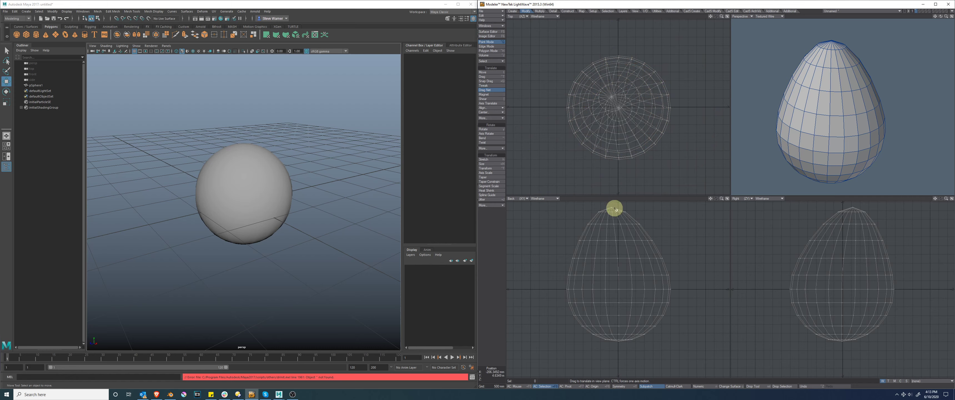
drag(614, 210, 612, 237)
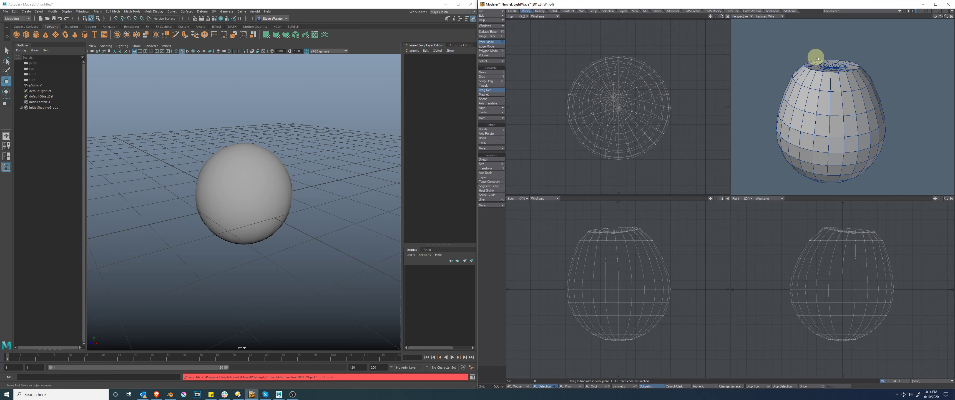
Step: Switch to Maya, select the sphere's top vertex, and try raising it on its own before undoing the move
click(247, 166)
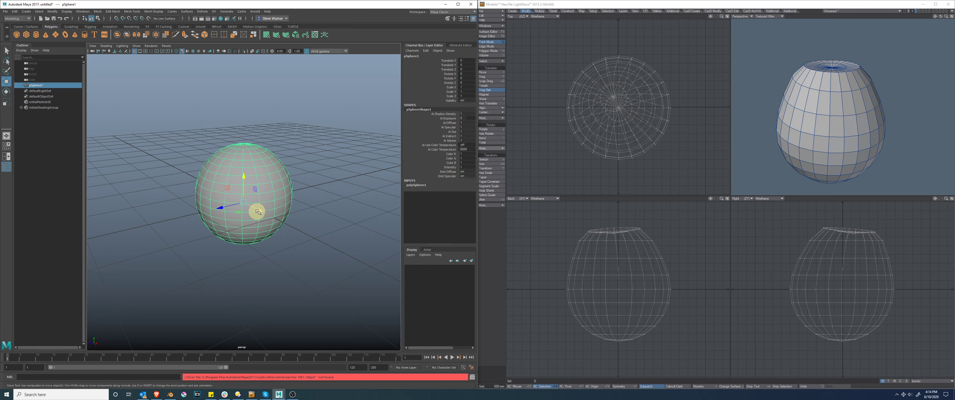
right_drag(273, 169, 241, 169)
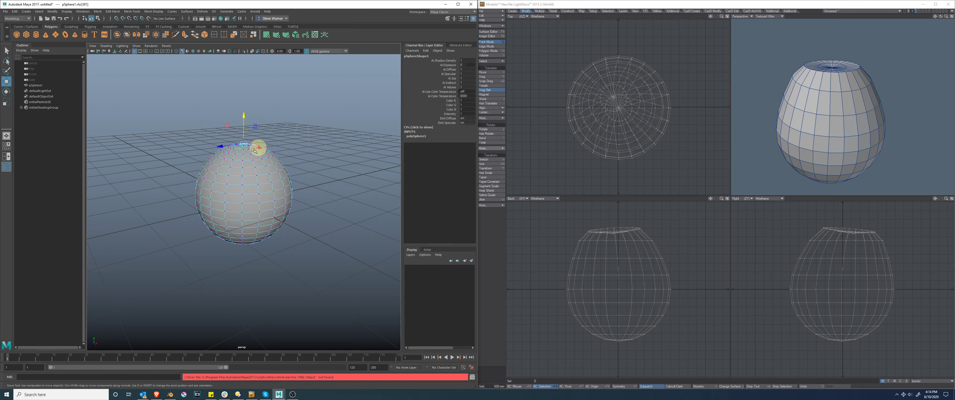
drag(244, 117, 249, 90)
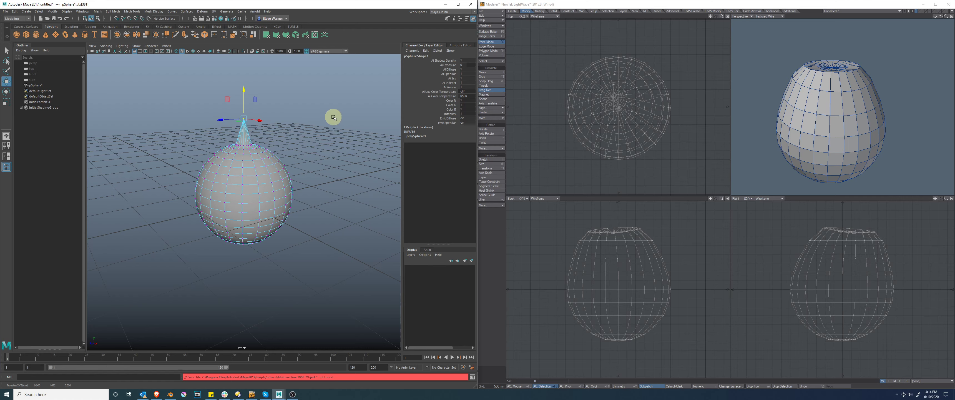
key(ctrl+z)
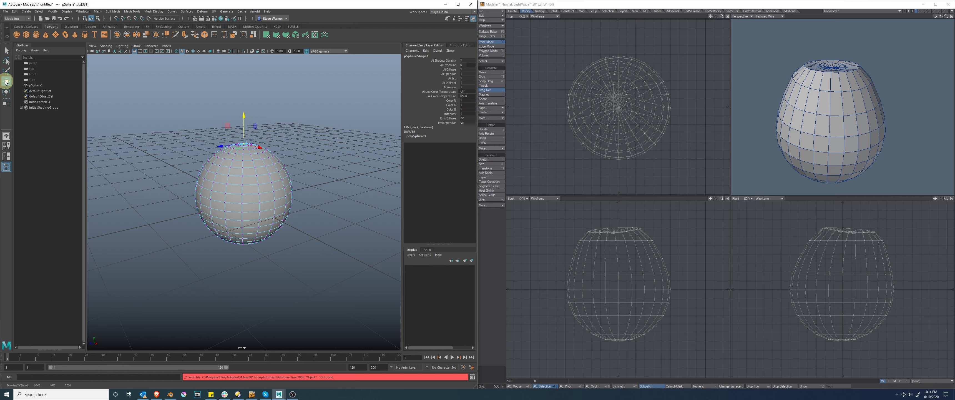
Step: Enable Soft Select in the Move tool settings and push the sphere's top vertex down into a dent
double_click(6, 83)
click(66, 209)
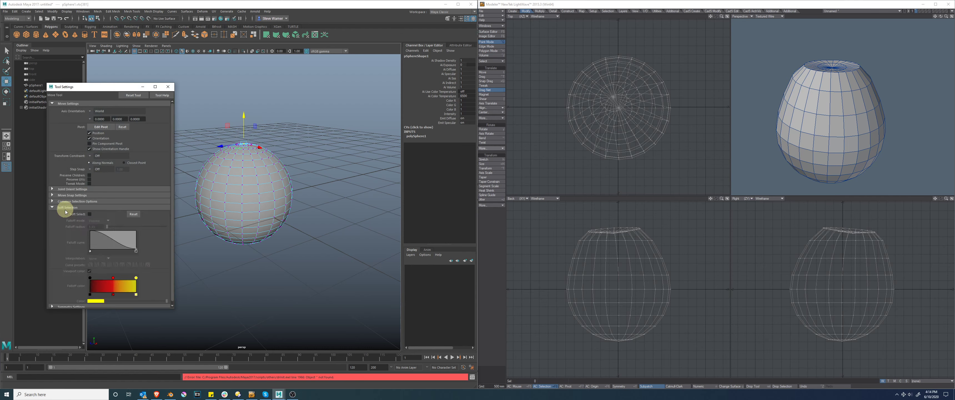
click(90, 214)
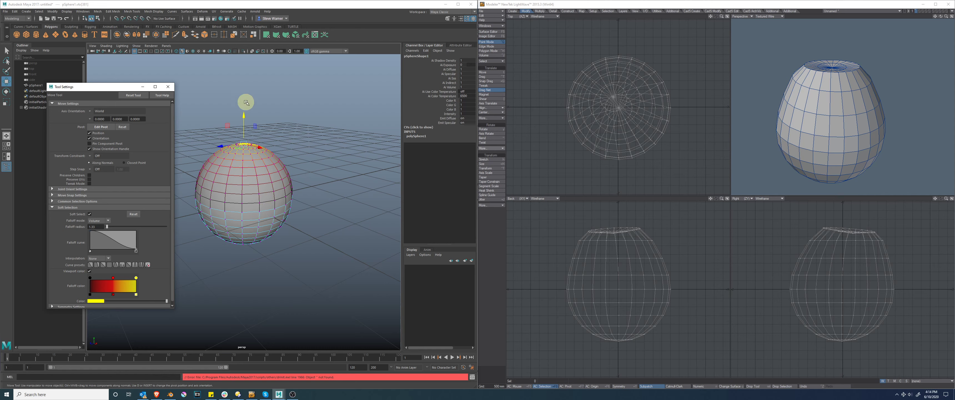
drag(243, 119, 242, 140)
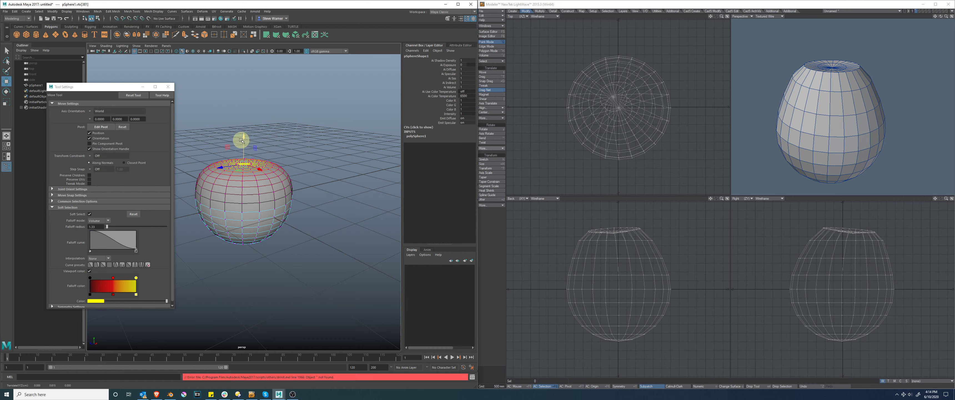
Step: Switch to Blender, put the sphere in Edit Mode, and select its top vertex with the Move tool active
click(170, 394)
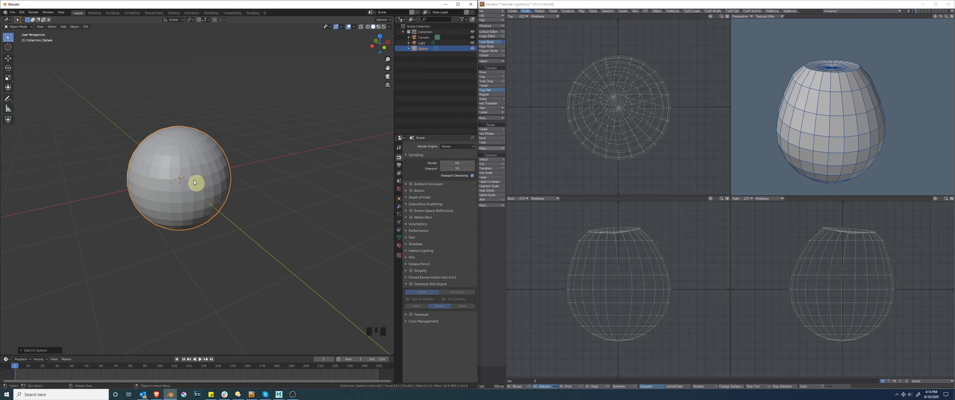
click(174, 159)
click(17, 26)
click(17, 40)
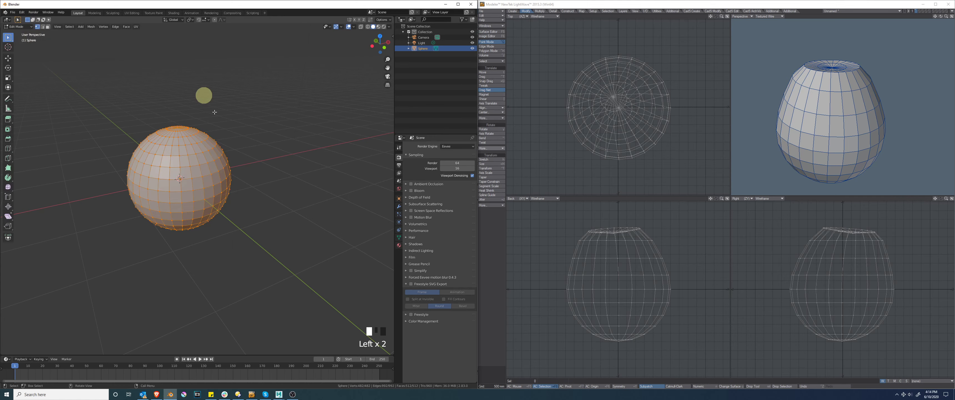
click(172, 128)
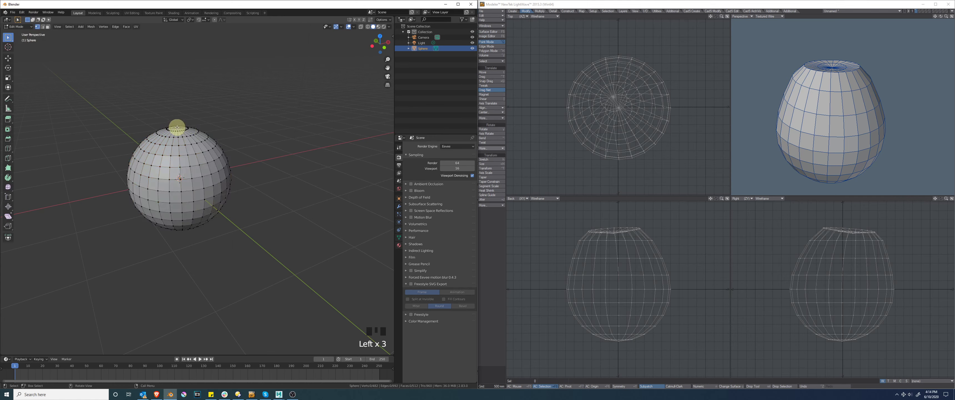
click(177, 128)
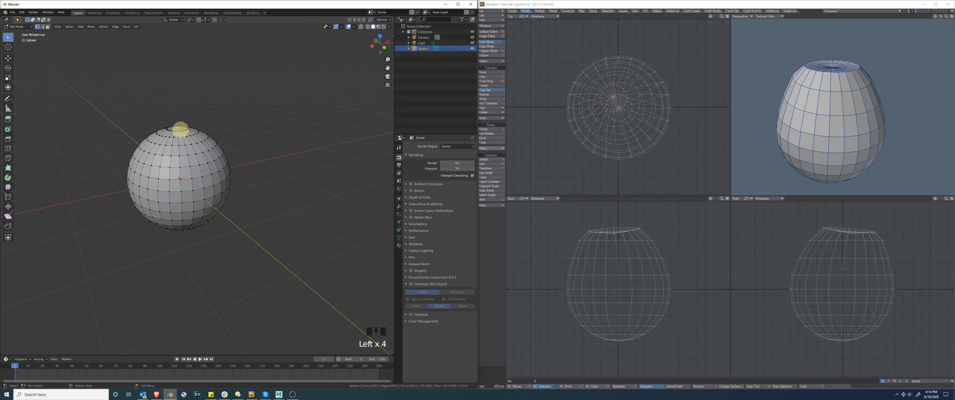
click(8, 58)
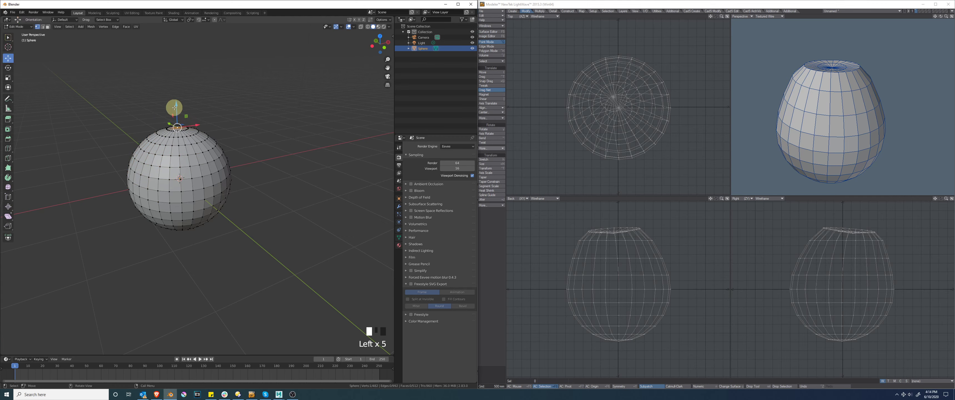
Step: Try raising the top vertex alone, undo it, and raise it again with Proportional Editing enabled
drag(175, 109, 177, 72)
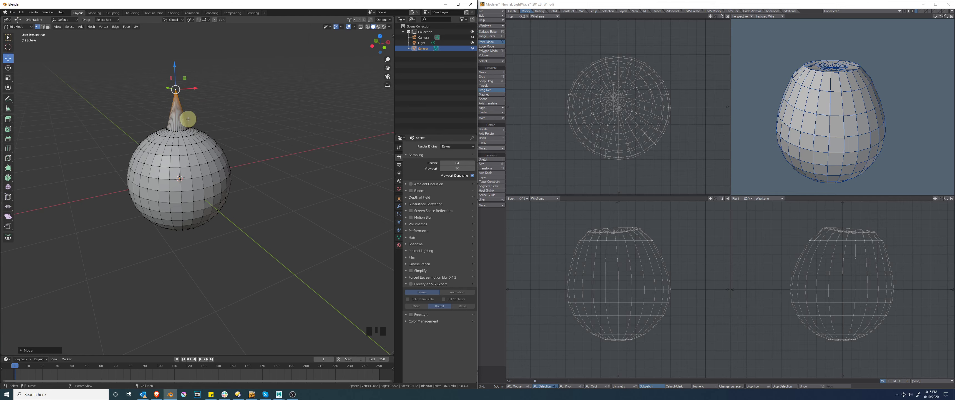
key(ctrl+z)
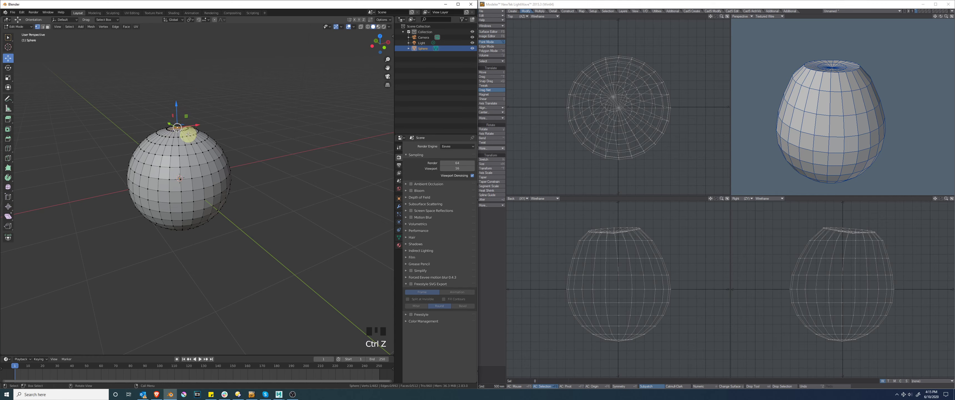
click(214, 21)
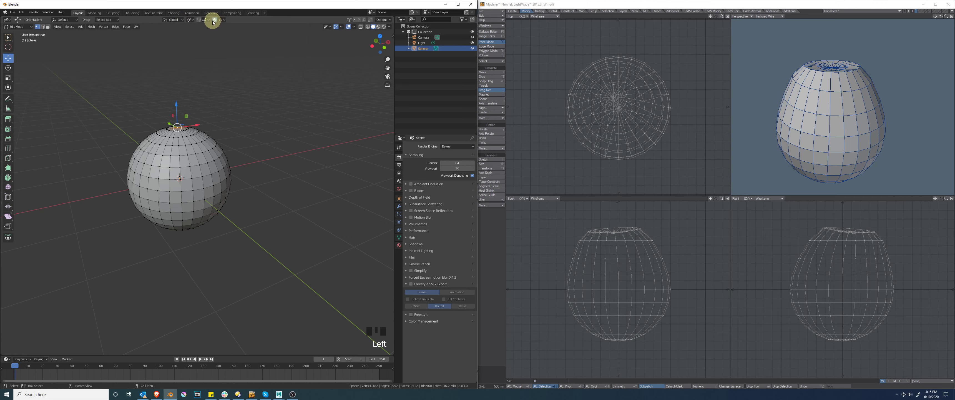
drag(176, 107, 180, 87)
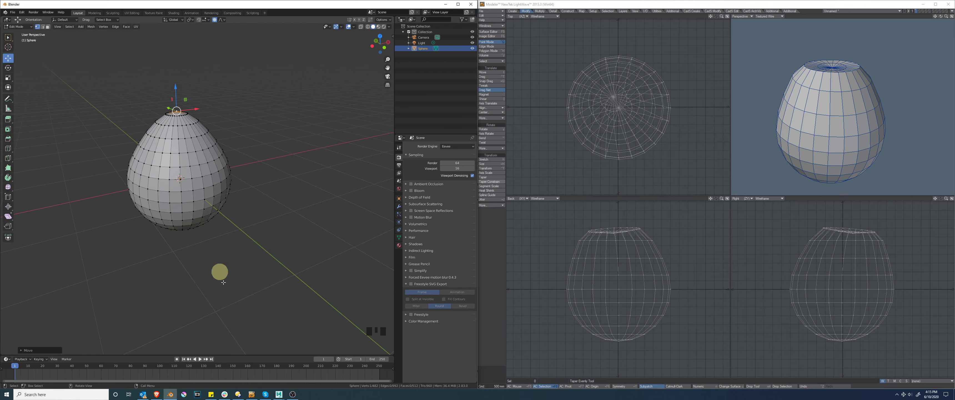
Step: Switch back to Maya and slightly reduce the Soft Selection falloff radius on the dented sphere
click(280, 396)
click(309, 373)
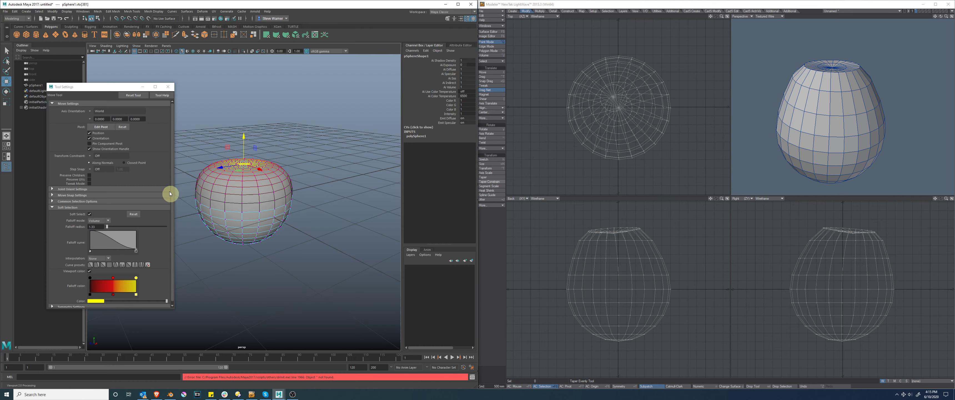
drag(106, 229, 107, 228)
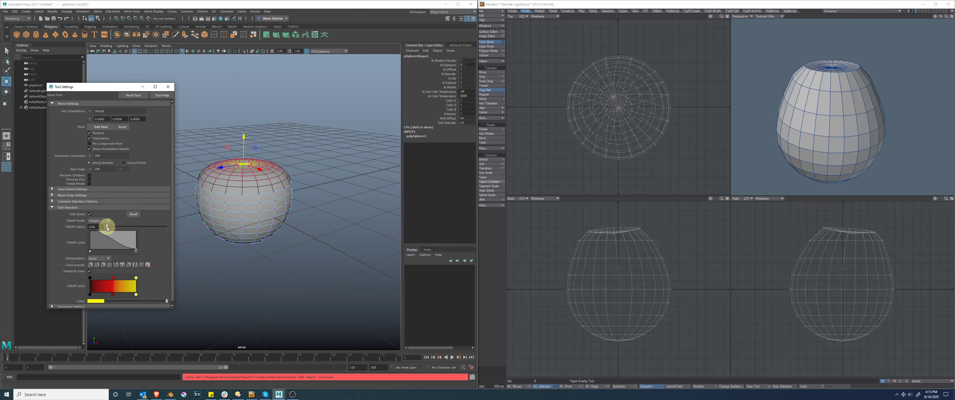
Step: Switch to Blender, try pushing the top vertex down while varying the proportional influence size, and undo the move
click(171, 395)
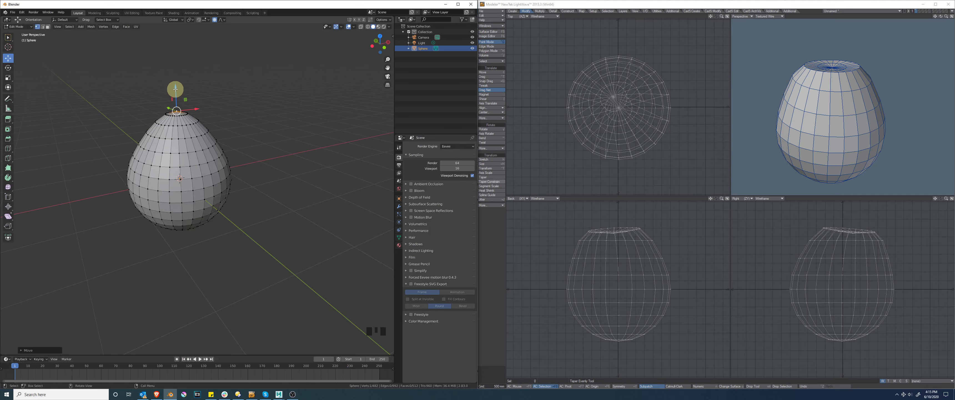
mouse_move(176, 88)
mouse_down()
mouse_move(181, 70)
mouse_move(188, 99)
mouse_up()
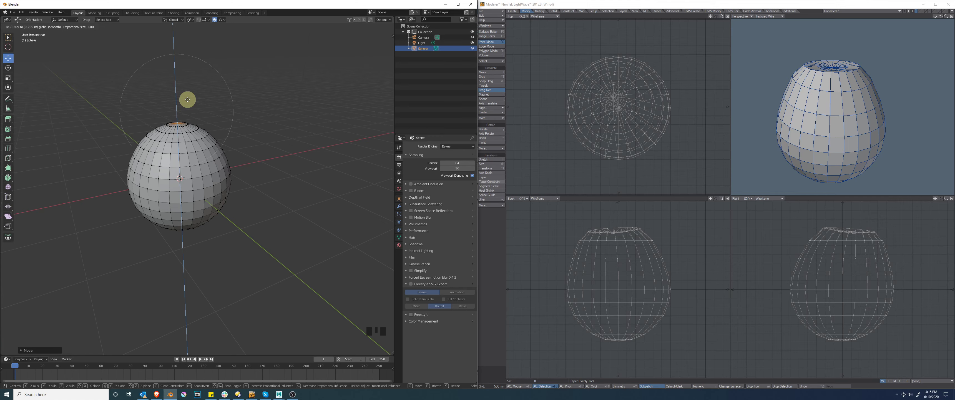
scroll(188, 99, up, 7)
mouse_move(188, 99)
mouse_down()
mouse_move(188, 149)
mouse_move(188, 88)
mouse_up()
scroll(187, 99, down, 8)
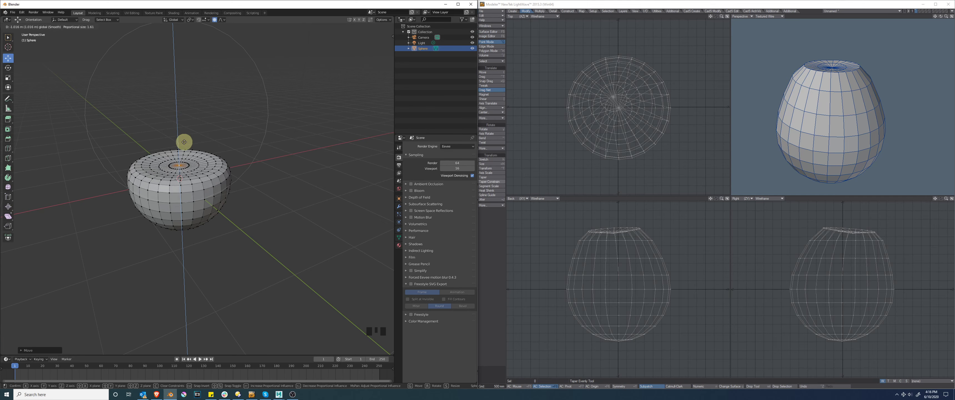
click(184, 140)
scroll(183, 152, up, 4)
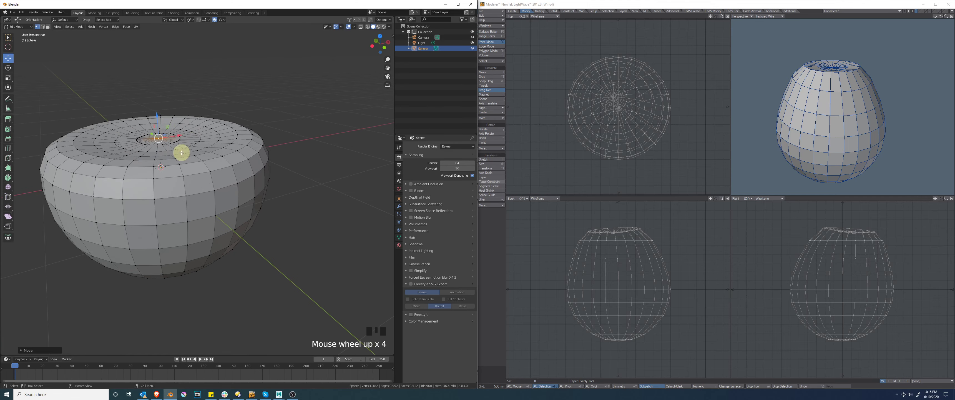
scroll(183, 152, down, 3)
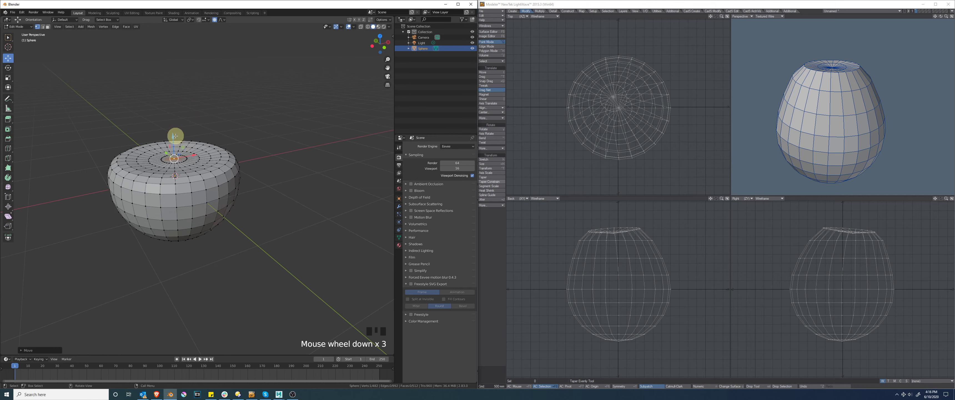
key(ctrl+z)
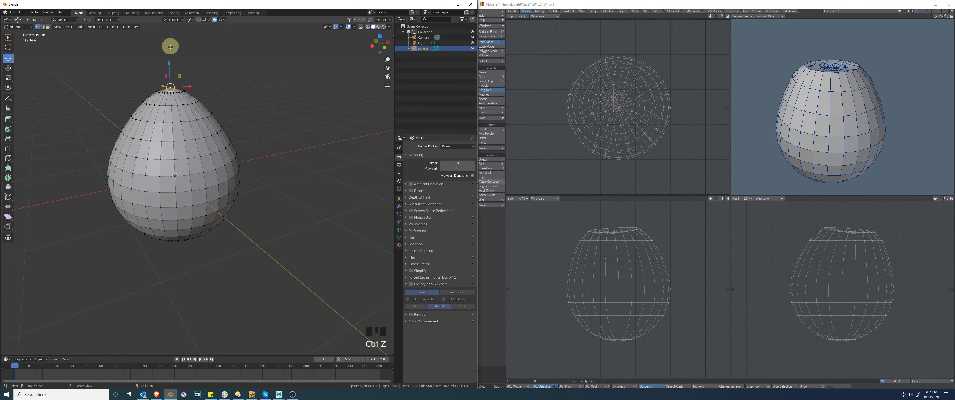
Step: Try pushing the top vertex down once more, then undo back to the undeformed sphere
drag(168, 62, 172, 122)
scroll(172, 126, down, 3)
key(ctrl+z)
key(ctrl+z)
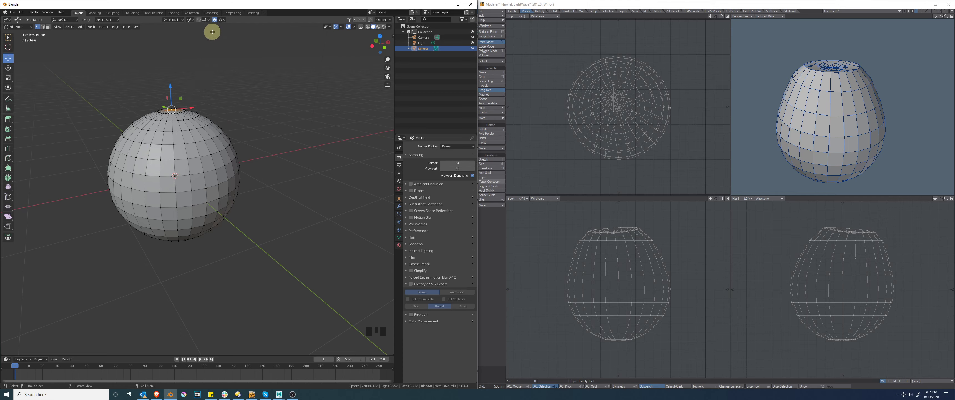
Step: Switch the proportional editing falloff to Sharp and pull the sphere's top vertex upward into a teardrop shape
click(214, 19)
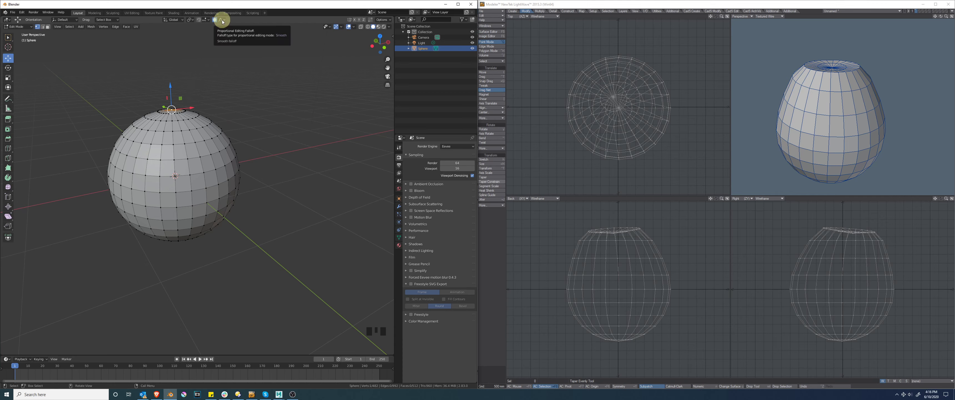
click(222, 19)
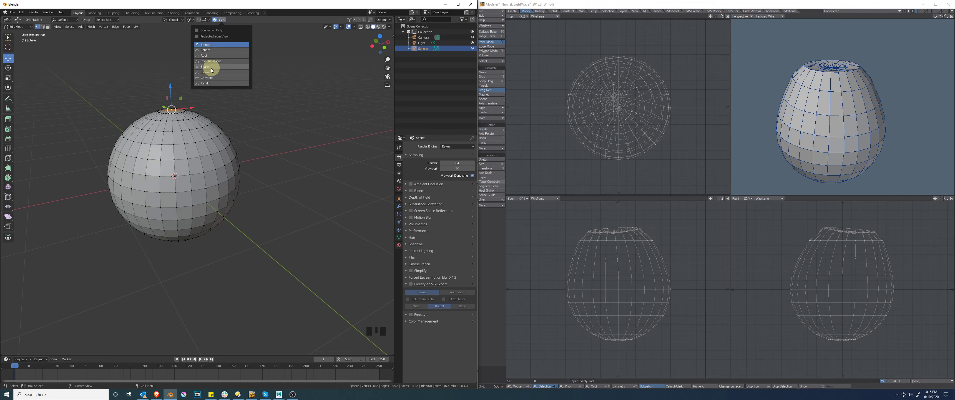
click(211, 67)
drag(170, 88, 167, 326)
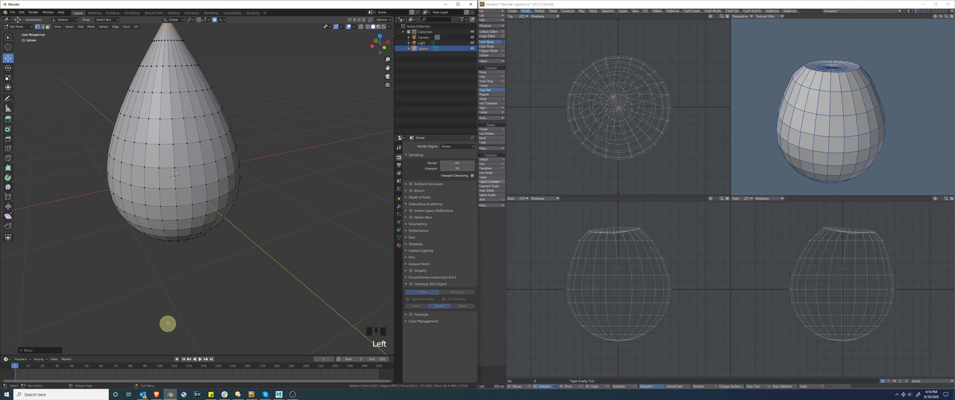
scroll(200, 221, down, 1)
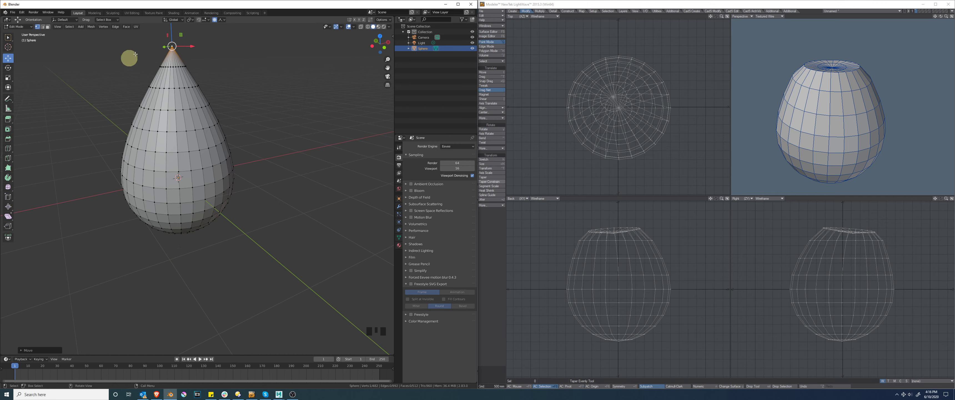
Step: Select the whole teardrop mesh and place a duplicate beside it, overlapping the original
click(221, 21)
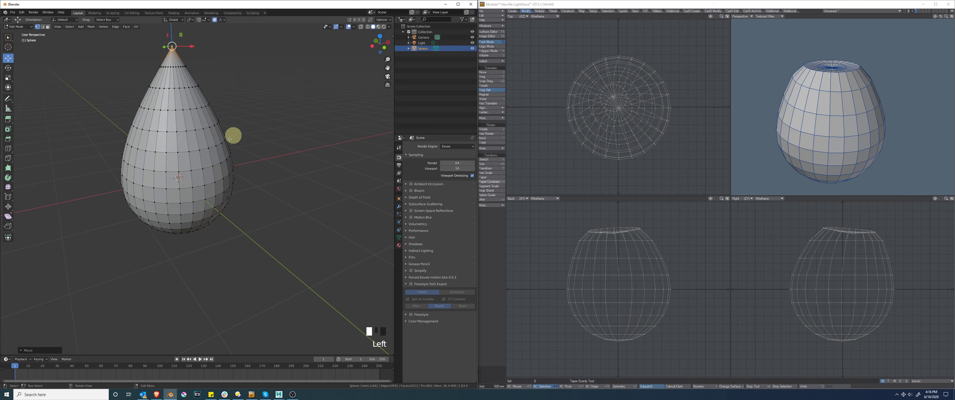
click(223, 20)
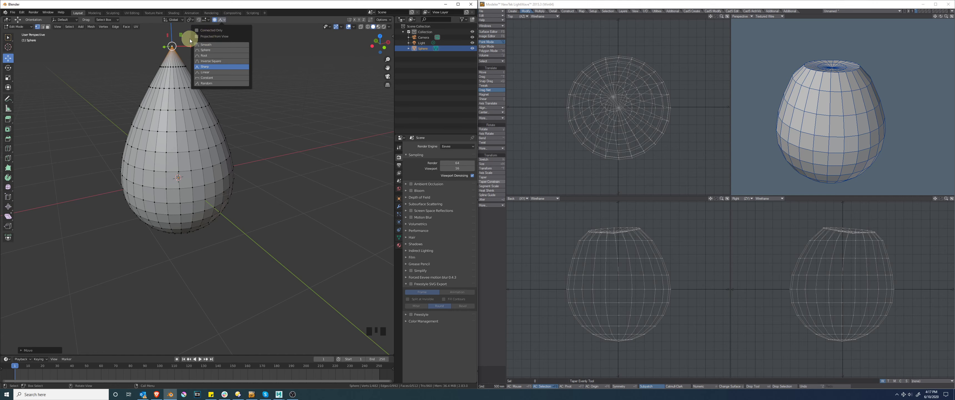
key(a)
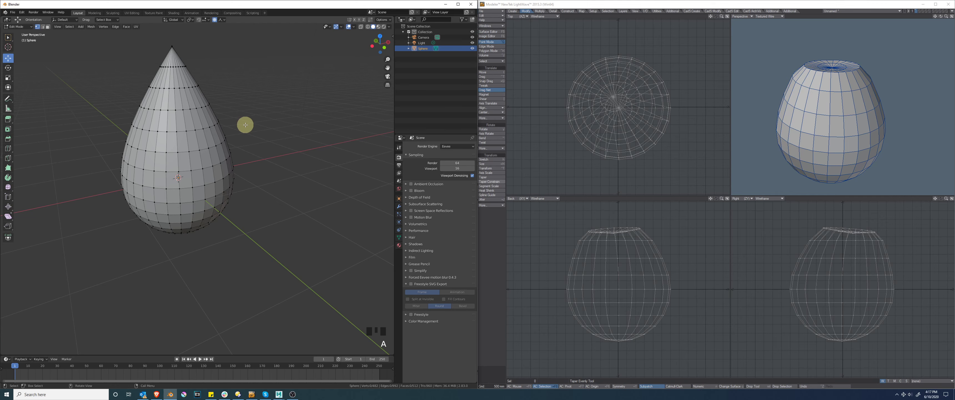
key(a)
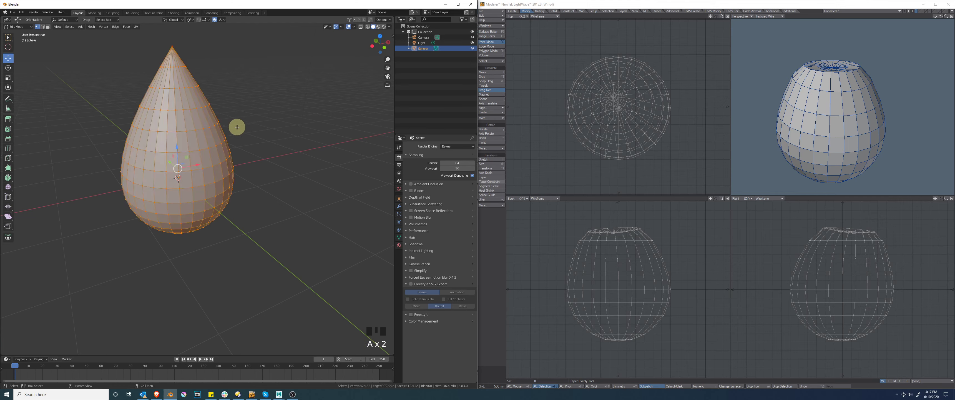
key(shift+d)
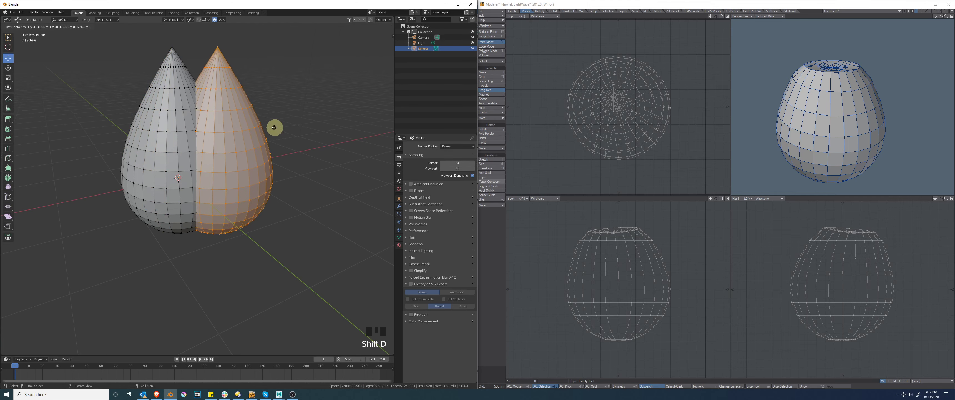
click(272, 125)
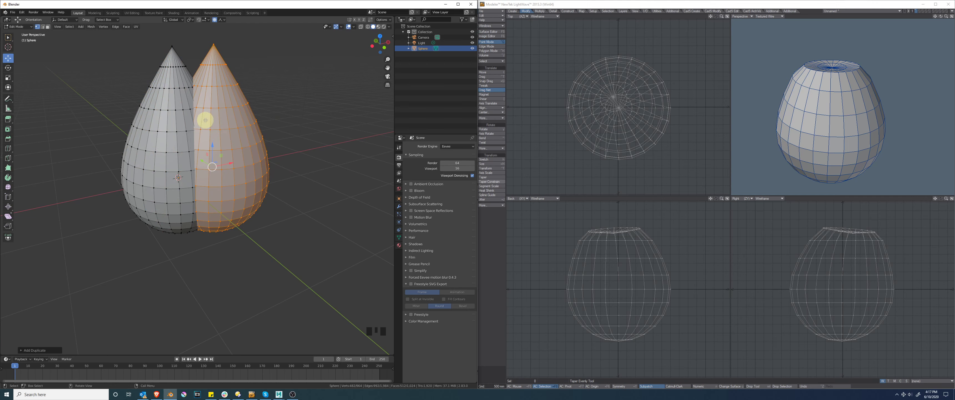
Step: Try moving vertices where the two teardrops overlap without Connected Only, then undo the last move
click(295, 100)
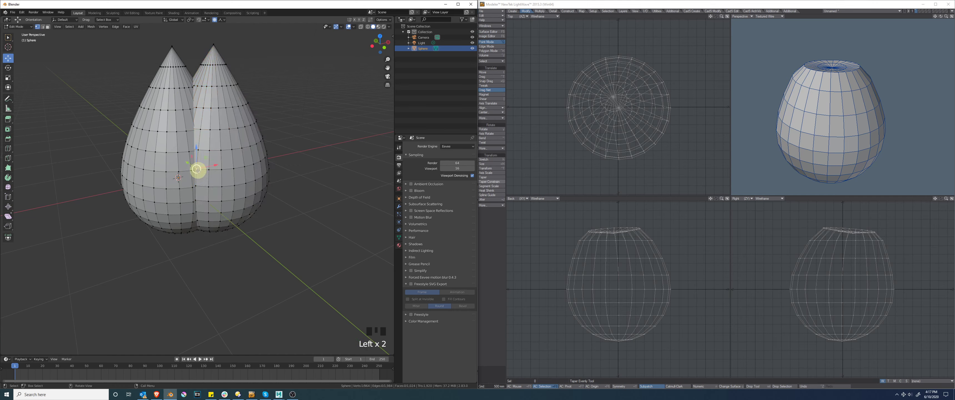
mouse_move(196, 150)
mouse_down()
mouse_move(196, 120)
mouse_move(202, 177)
mouse_move(207, 89)
mouse_move(201, 188)
mouse_move(201, 126)
mouse_move(198, 148)
mouse_up()
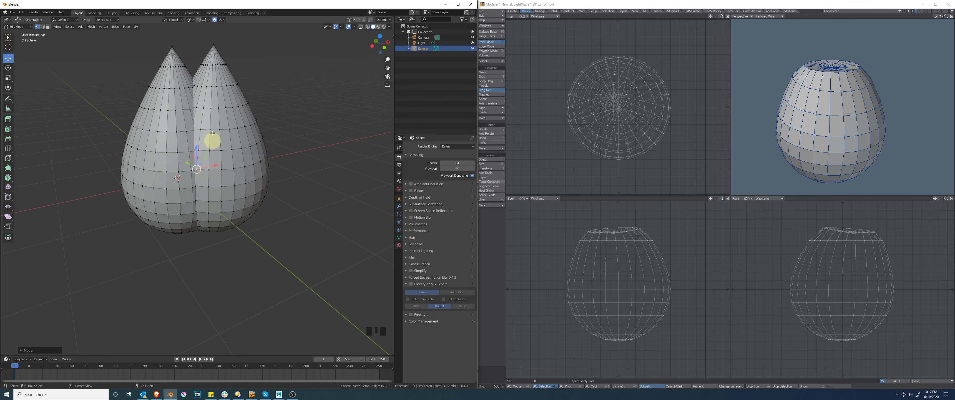
click(244, 166)
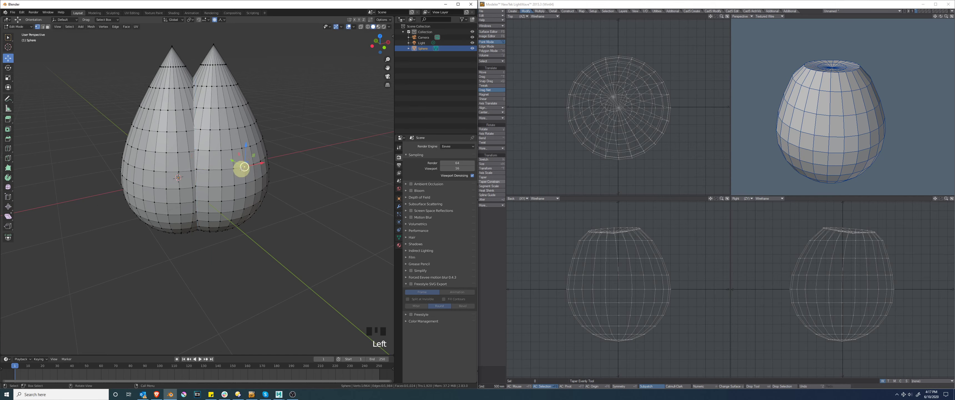
drag(242, 168, 213, 186)
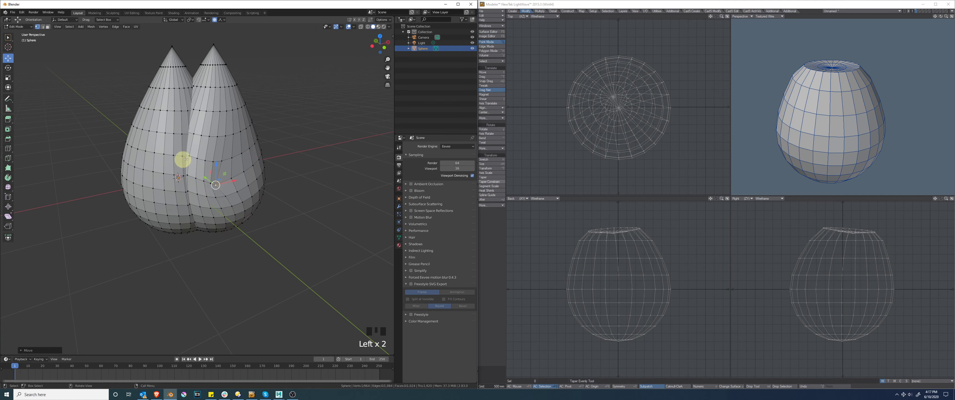
key(ctrl+z)
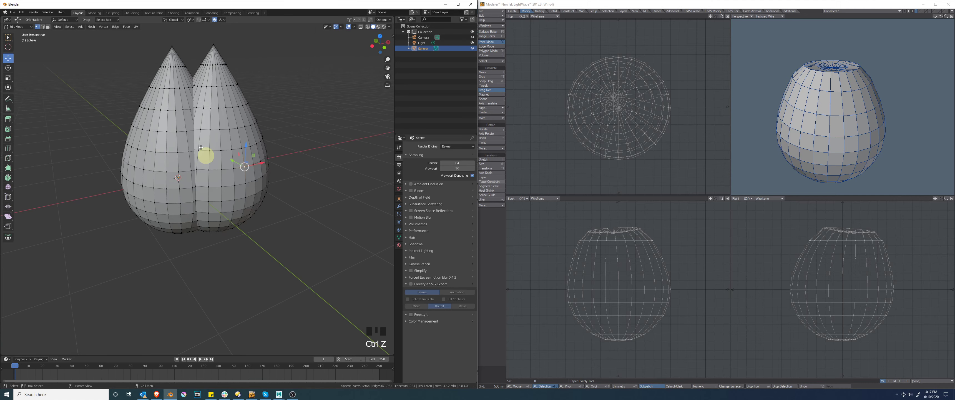
Step: Enable Connected Only for proportional editing and move a vertex near the seam between the teardrops downward
click(221, 19)
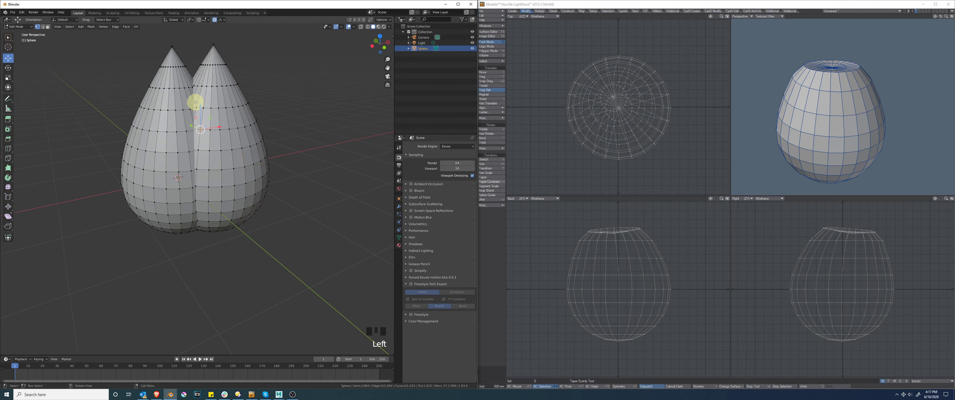
drag(203, 109, 203, 128)
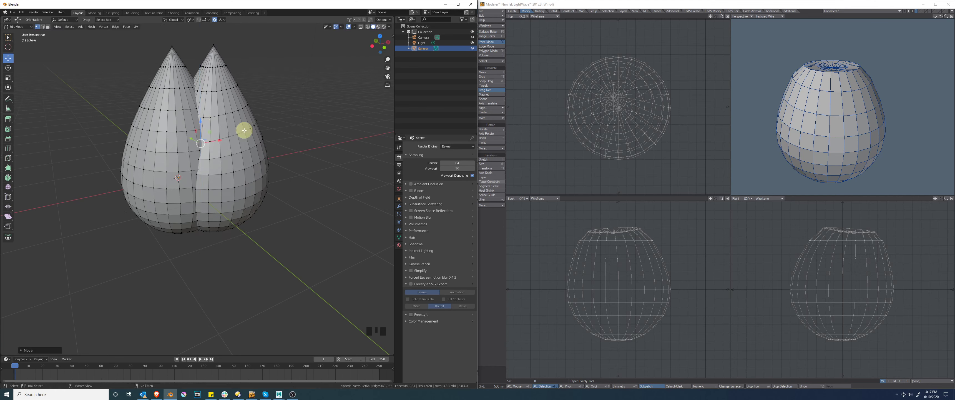
Step: Return to Object Mode and delete the teardrop object
click(19, 27)
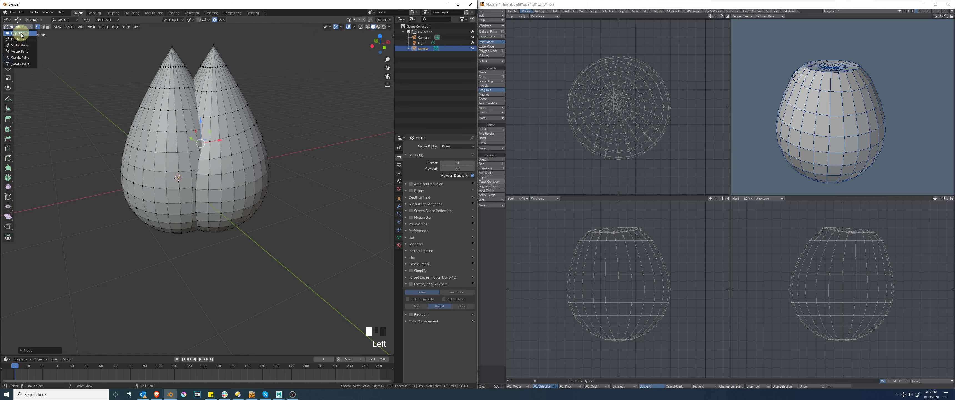
click(21, 34)
key(x)
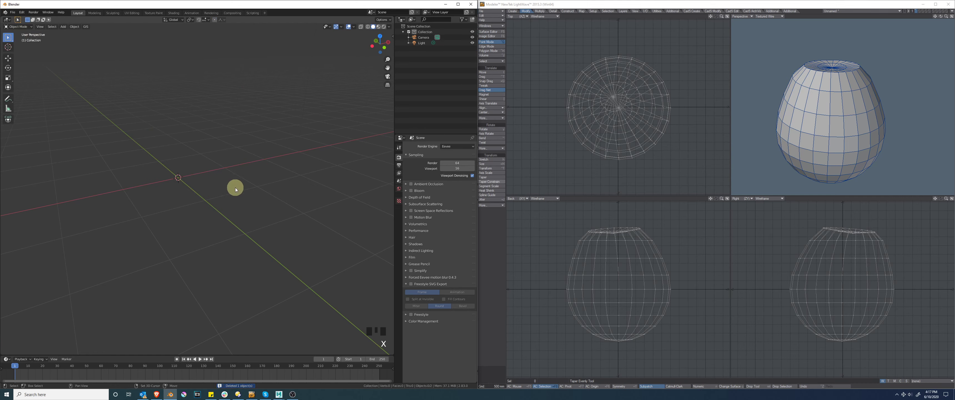
Step: Add a Grid mesh to the scene and switch it to Edit Mode
key(shift+a)
click(265, 235)
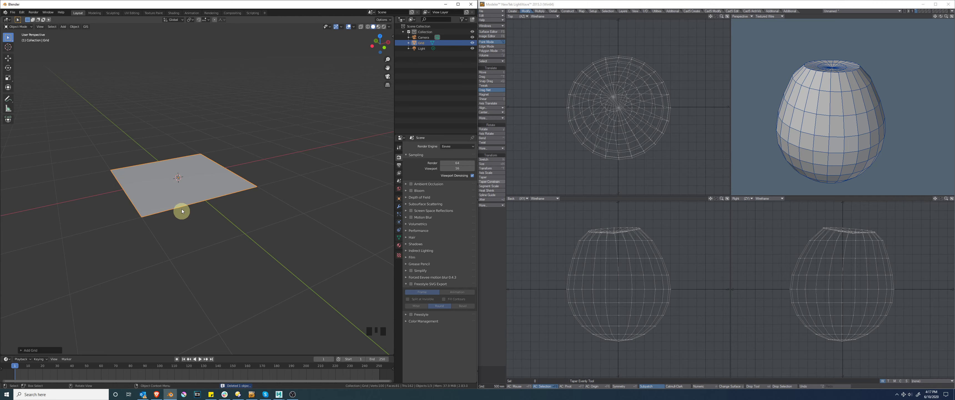
click(195, 192)
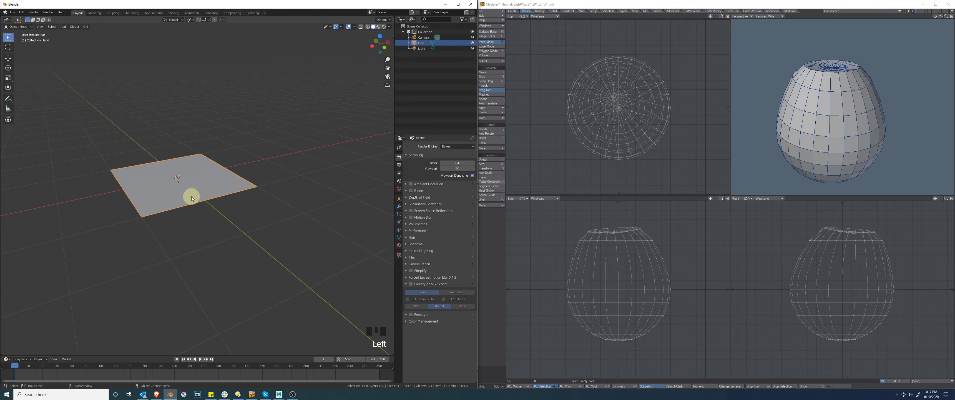
drag(17, 27, 16, 38)
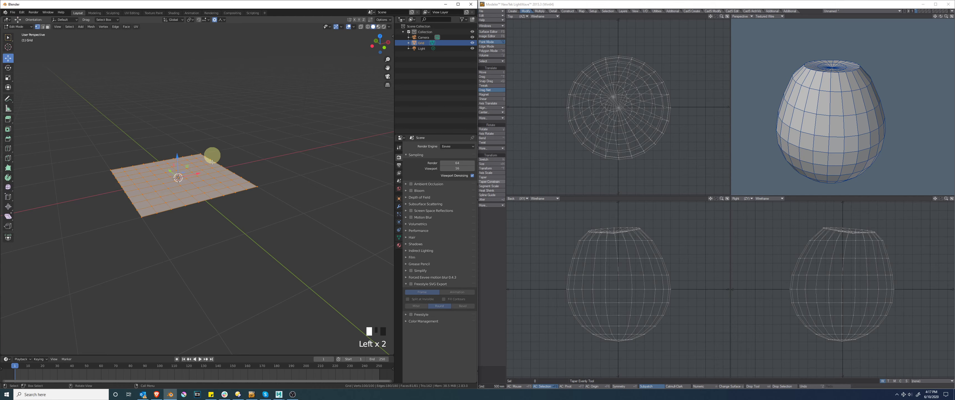
Step: Try raising the middle vertex of one grid edge with the Sharp falloff, then undo the move
middle_drag(160, 224, 148, 210)
click(140, 202)
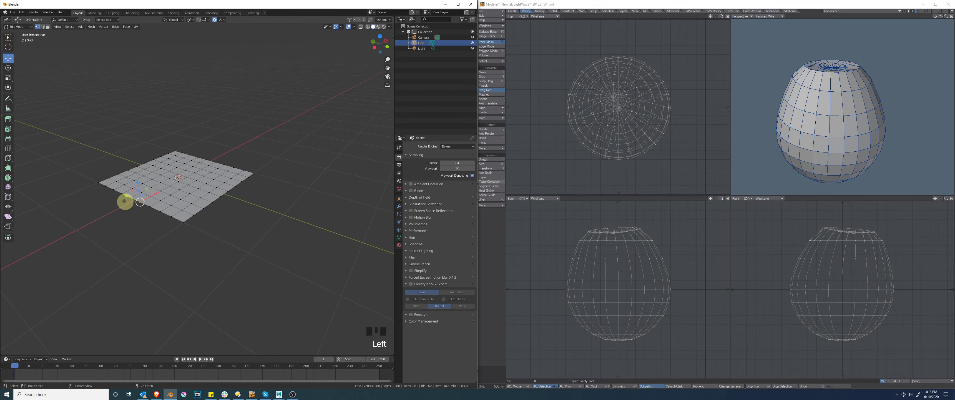
drag(137, 183, 144, 141)
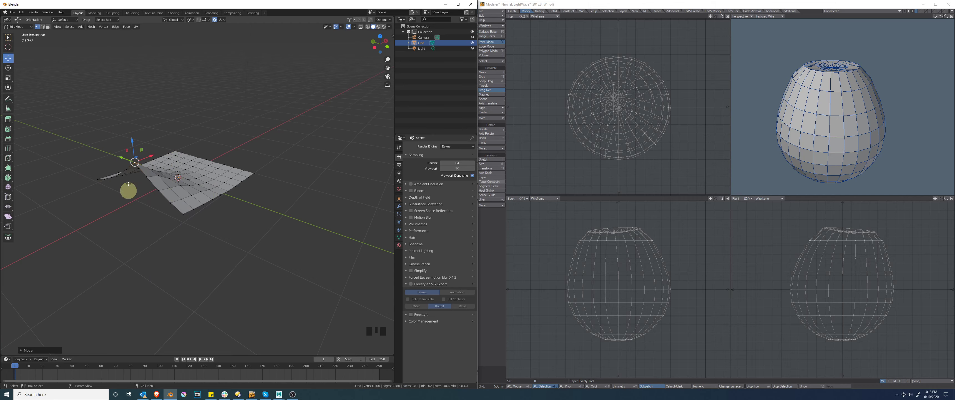
middle_drag(255, 224, 148, 167)
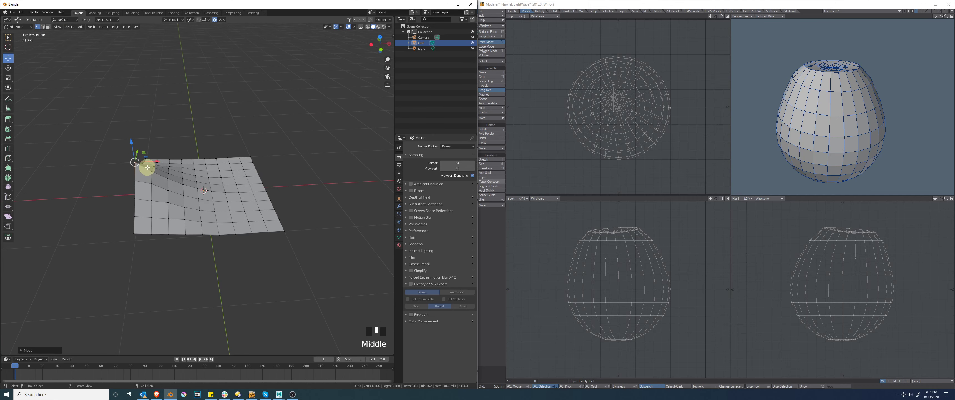
middle_drag(111, 209, 136, 207)
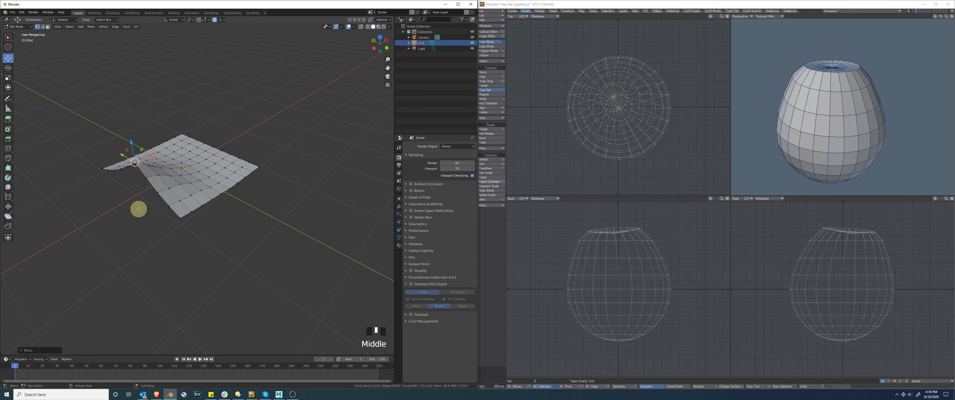
key(ctrl+z)
Step: Set the proportional falloff to Smooth and raise the middle vertex of the grid's edge
click(215, 19)
click(223, 19)
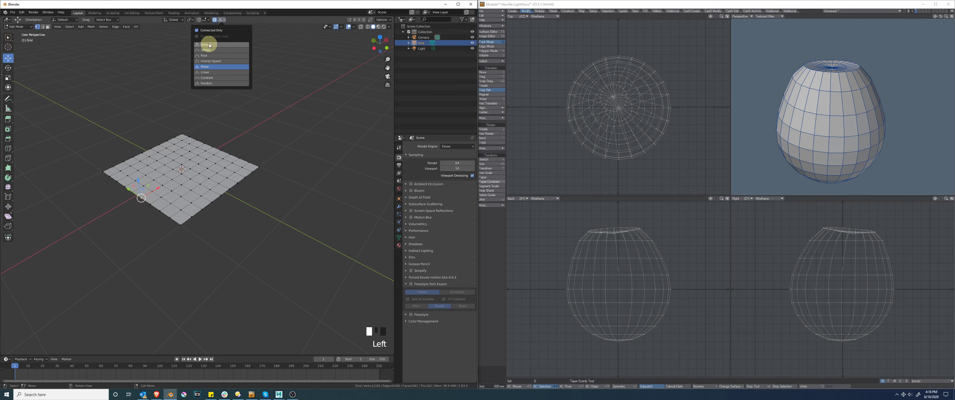
middle_drag(273, 198, 303, 195)
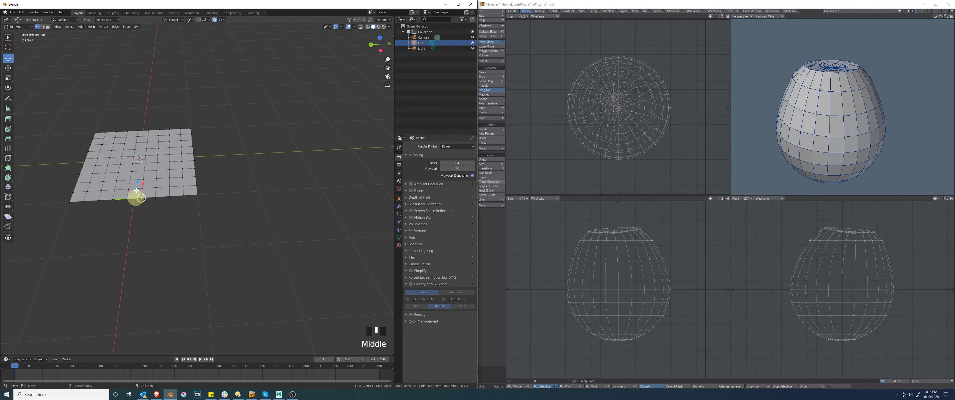
middle_drag(230, 208, 192, 207)
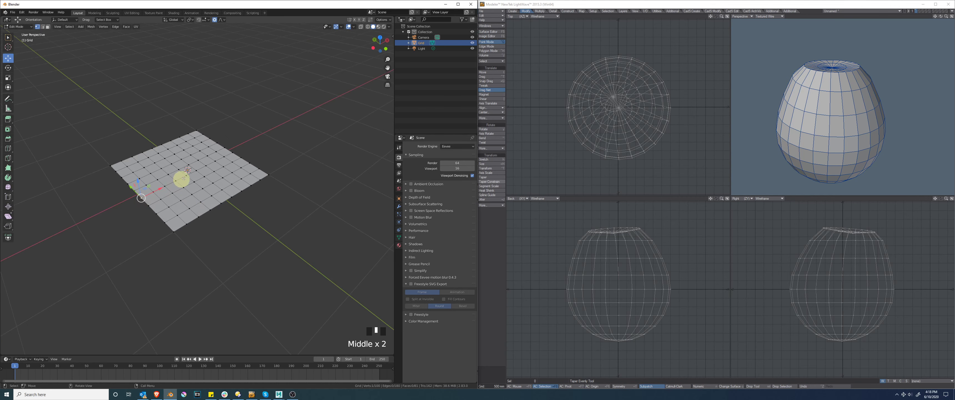
middle_drag(132, 218, 136, 172)
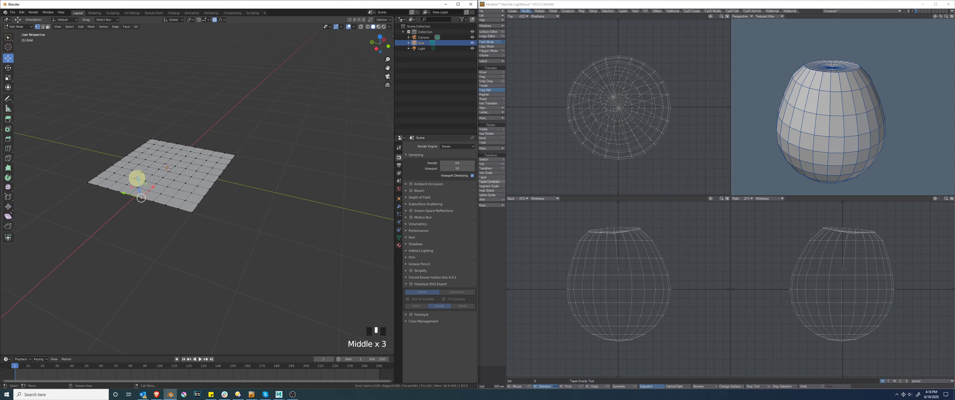
drag(136, 173, 133, 150)
middle_drag(143, 175, 169, 188)
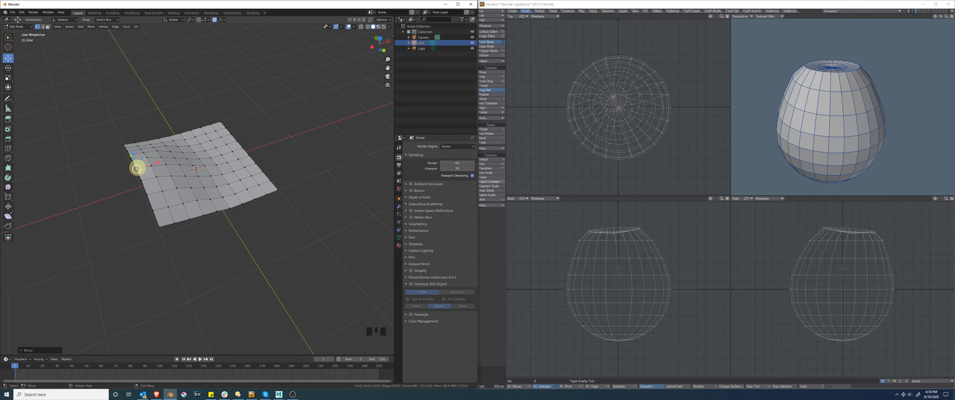
Step: Select the row of vertices running across the middle of the flat grid
middle_drag(101, 226, 166, 259)
ctrl+click(139, 64)
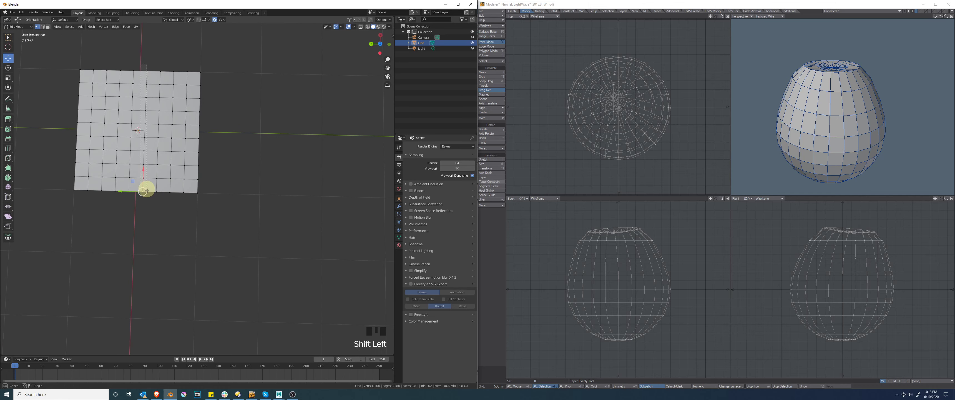
middle_drag(241, 198, 196, 160)
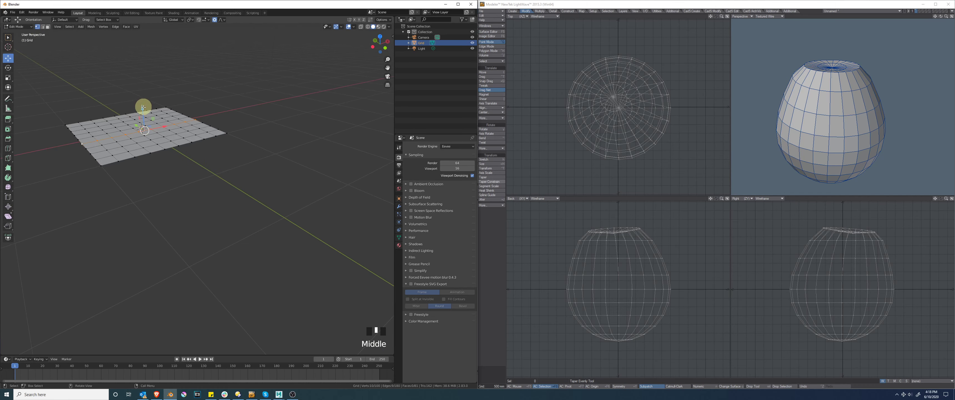
Step: Try lifting the middle vertex row to arch the grid with the Smooth falloff, then undo the move
drag(142, 102, 136, 88)
middle_drag(137, 89, 145, 147)
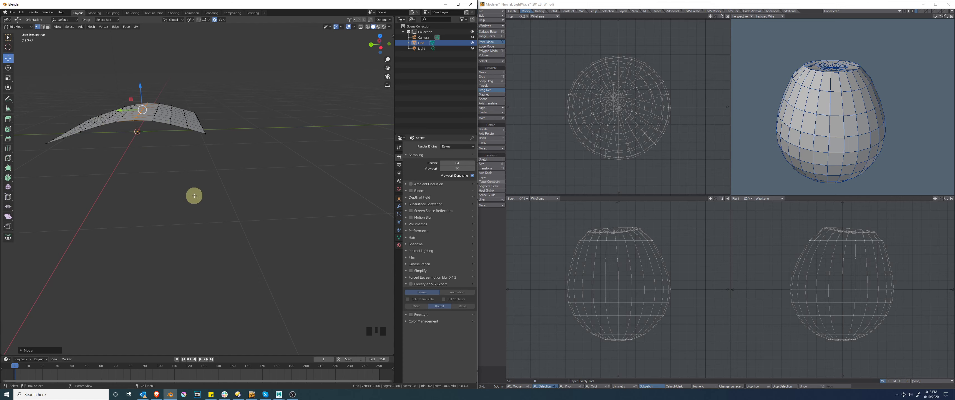
key(ctrl+z)
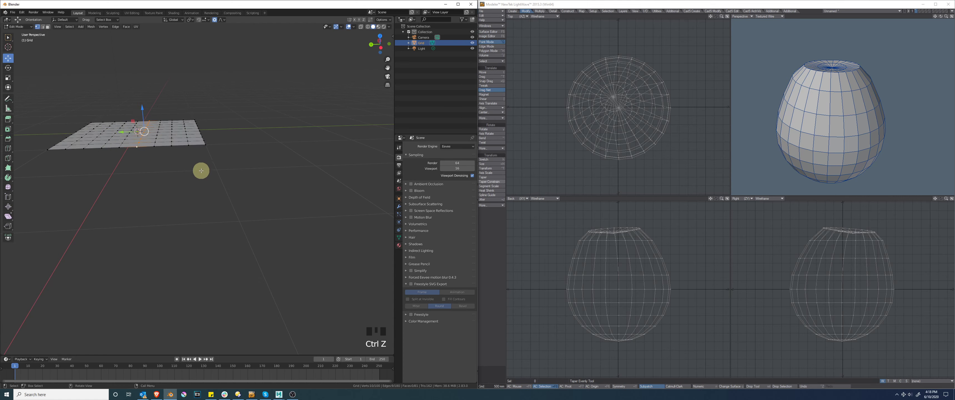
shift+middle_drag(200, 171, 219, 194)
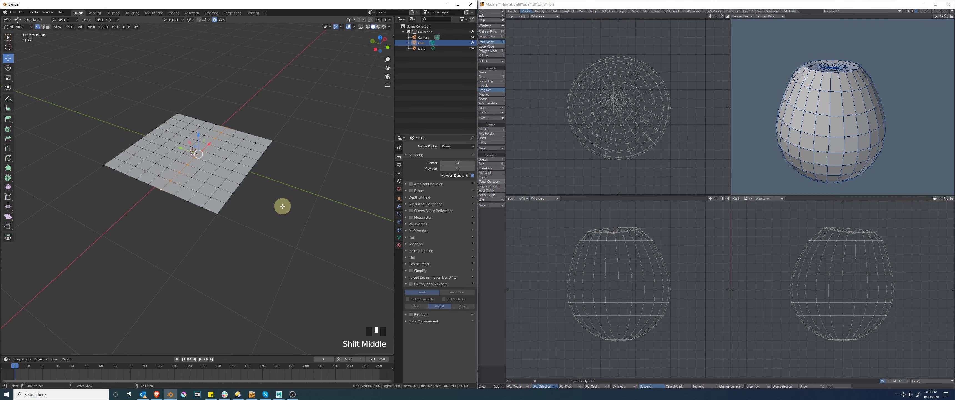
Step: Try raising the middle vertex of the grid's front edge in front view, check the bend from other angles, then undo it
middle_drag(282, 206, 243, 186)
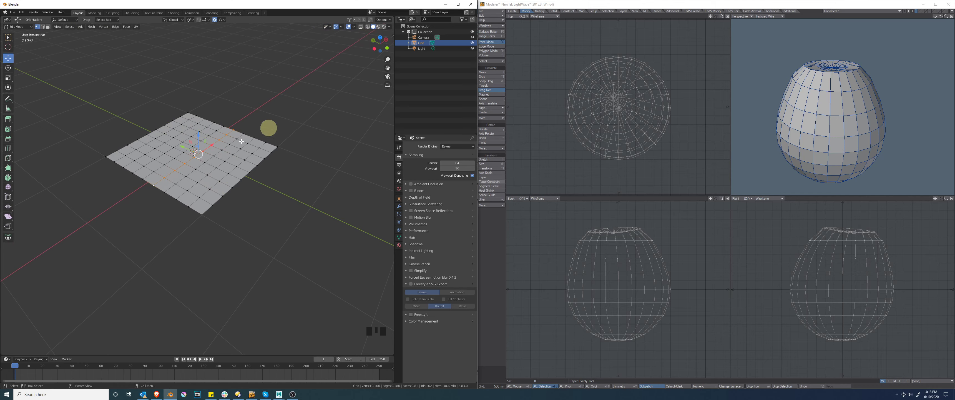
click(209, 233)
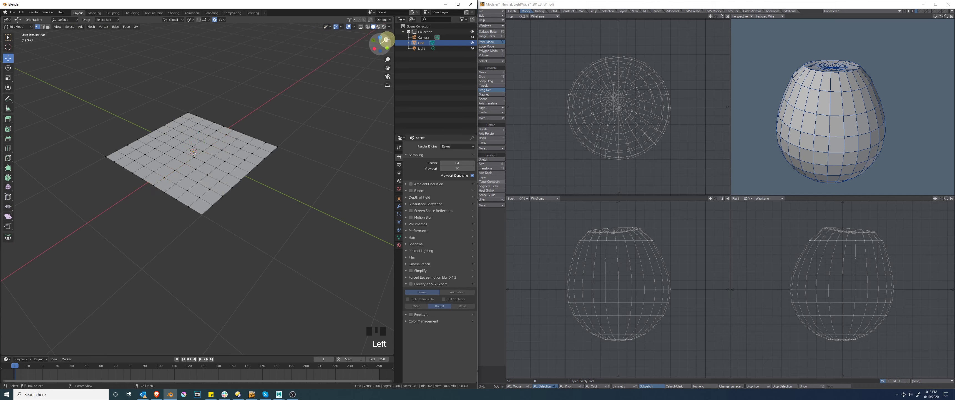
click(387, 48)
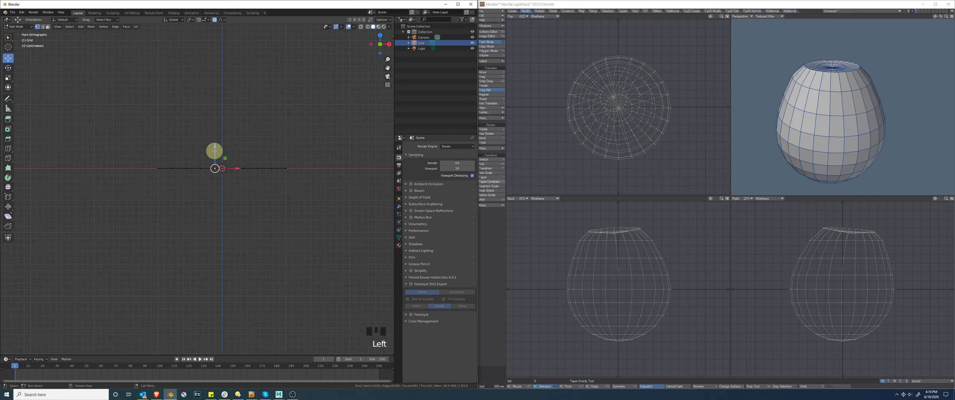
drag(215, 151, 218, 121)
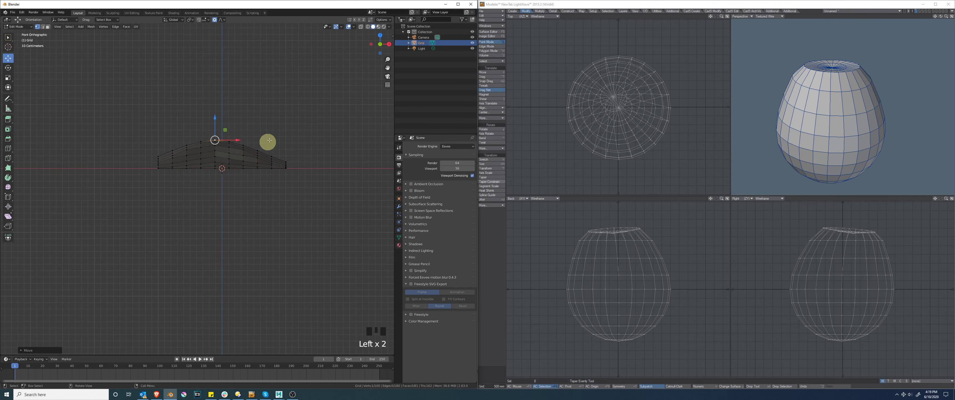
middle_drag(269, 141, 217, 132)
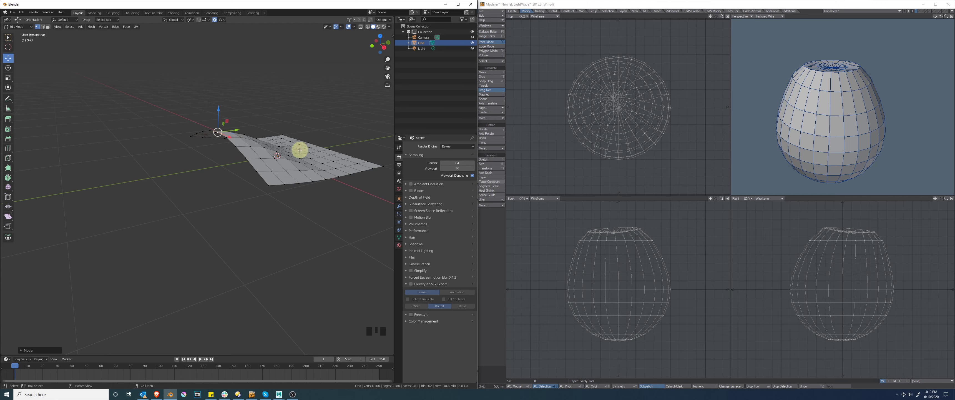
middle_drag(193, 185, 234, 189)
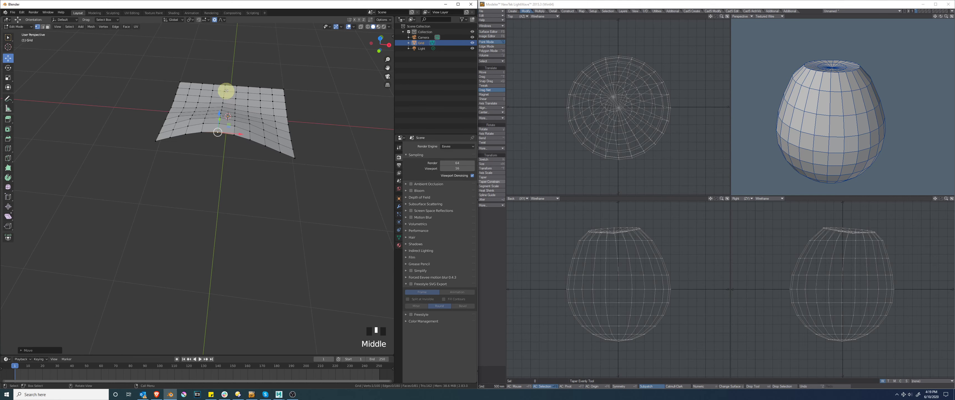
shift+drag(219, 70, 233, 147)
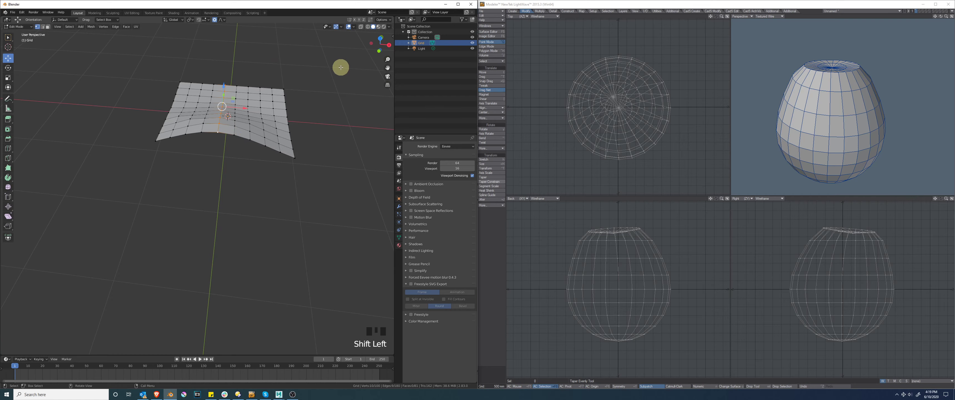
click(379, 51)
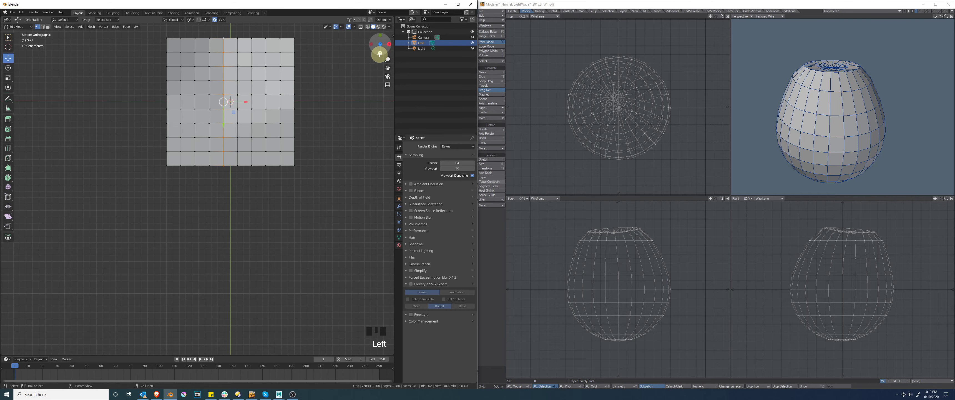
click(380, 53)
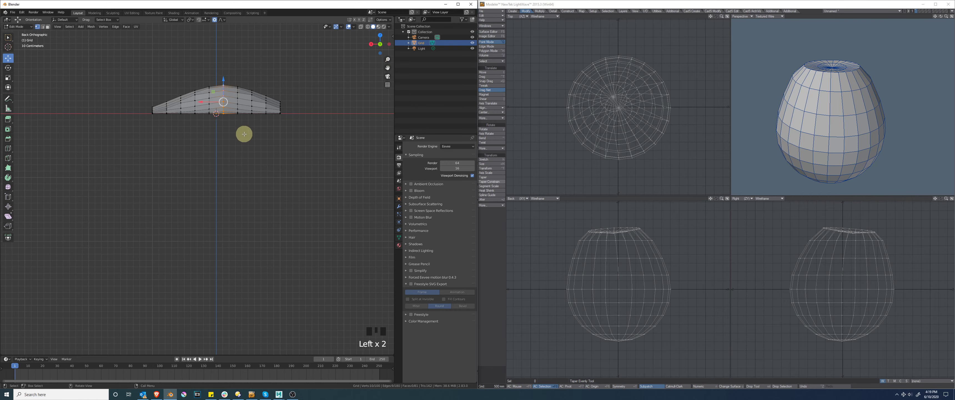
key(ctrl+z)
key(ctrl+z)
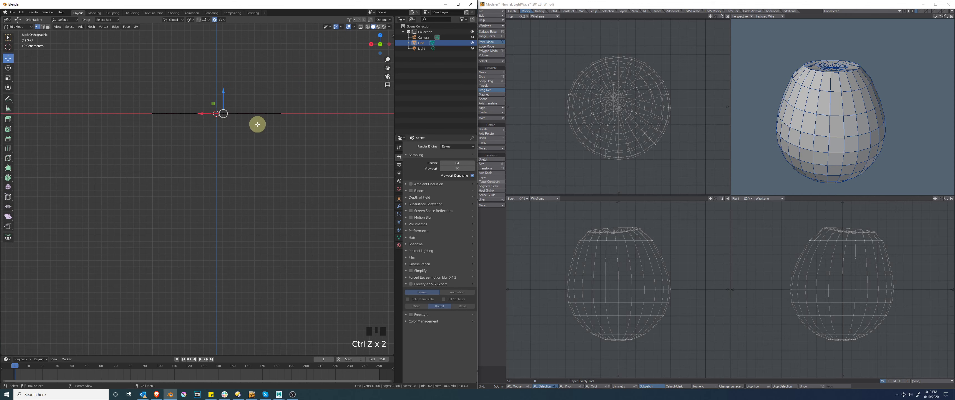
Step: Try lifting the grid's middle vertex row from the back view, then undo the move and clear the selection
middle_drag(255, 120, 265, 168)
shift+drag(212, 120, 221, 239)
middle_drag(235, 240, 197, 133)
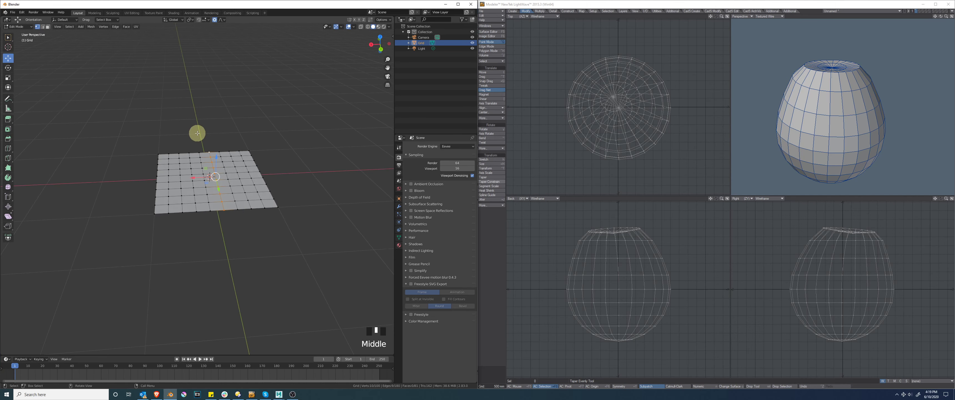
click(379, 49)
drag(220, 150, 230, 128)
key(ctrl+z)
middle_drag(258, 67, 256, 100)
click(234, 31)
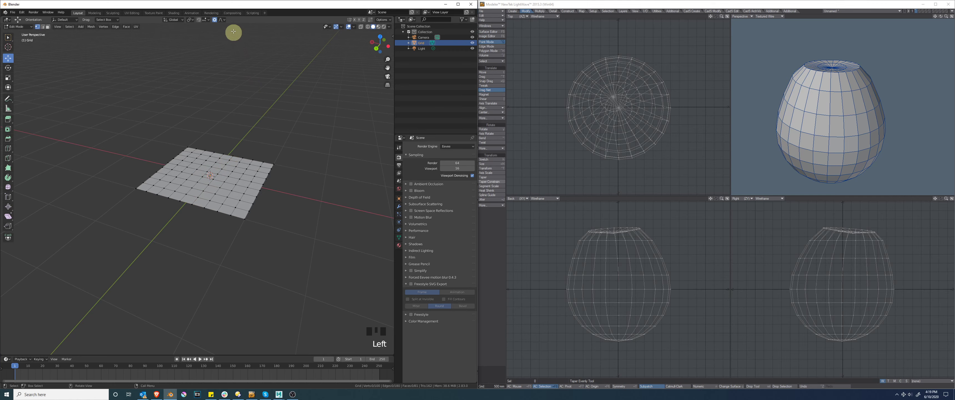
Step: Enable Projected from View for proportional editing and show the grid in the back orthographic view
click(222, 19)
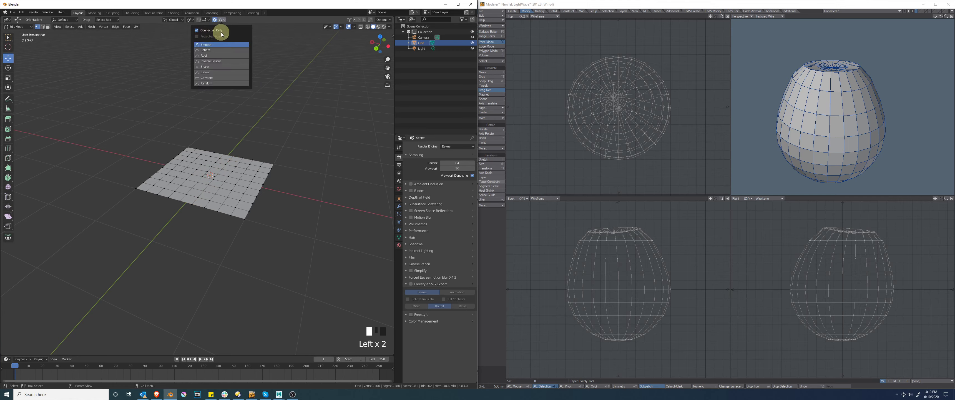
click(197, 36)
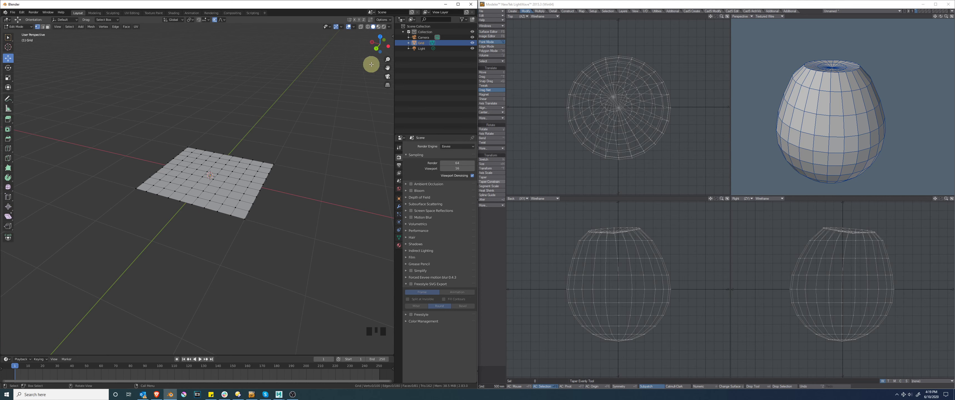
click(376, 48)
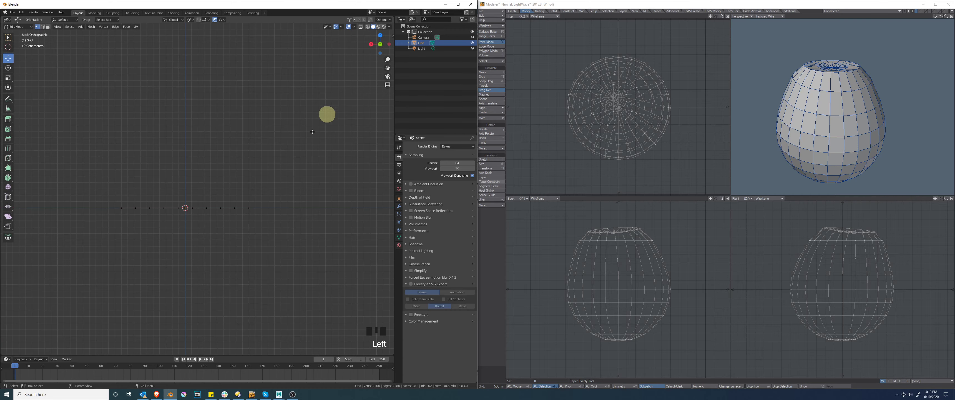
scroll(168, 214, up, 5)
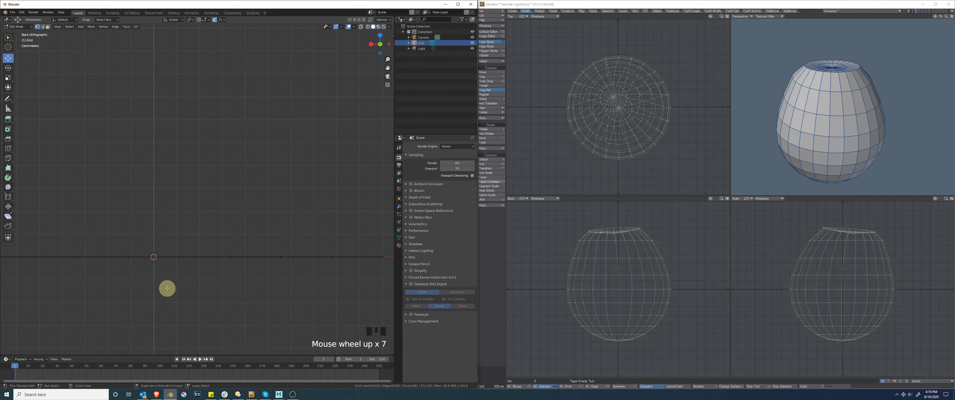
Step: Select a middle vertex on the grid's edge and raise it in back view to arch the whole grid
ctrl+middle_drag(166, 287, 102, 283)
click(96, 288)
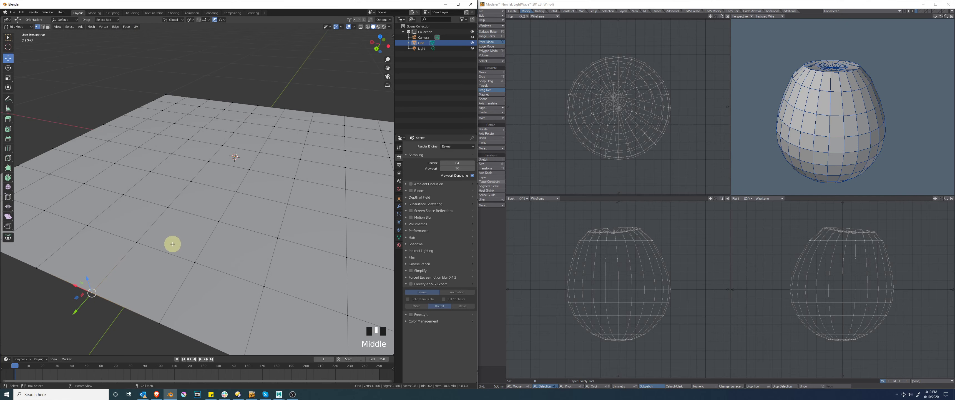
key(KP_0)
key(KP_1)
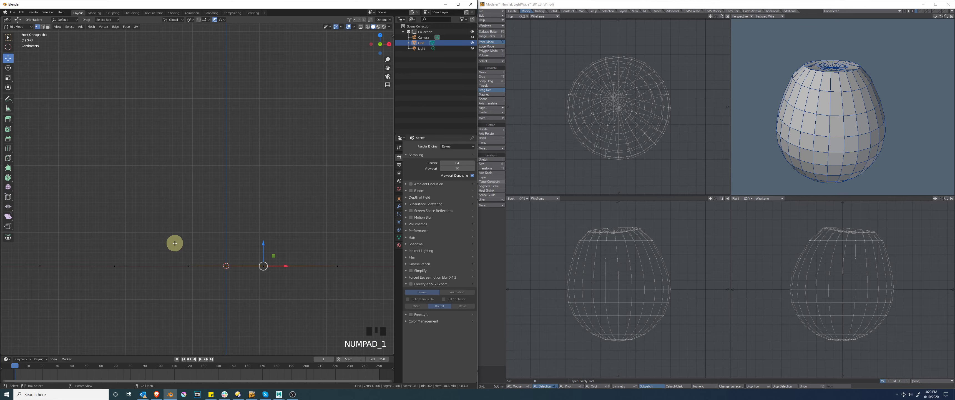
middle_drag(277, 299, 164, 284)
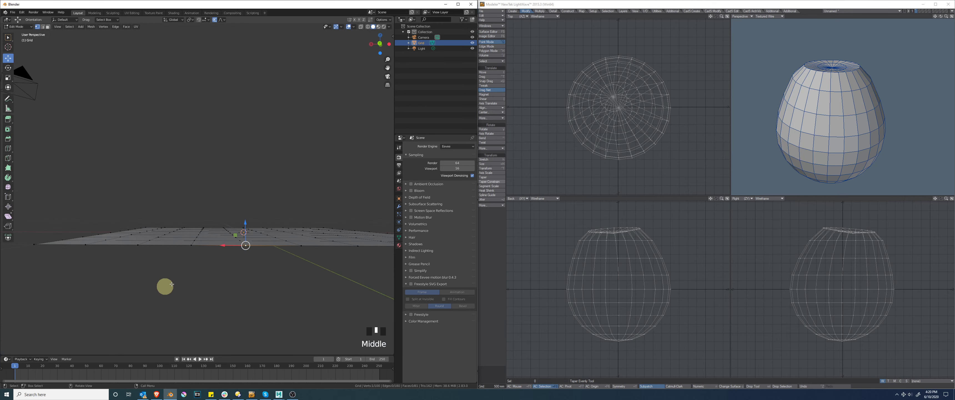
click(380, 42)
ctrl+middle_drag(286, 289, 233, 242)
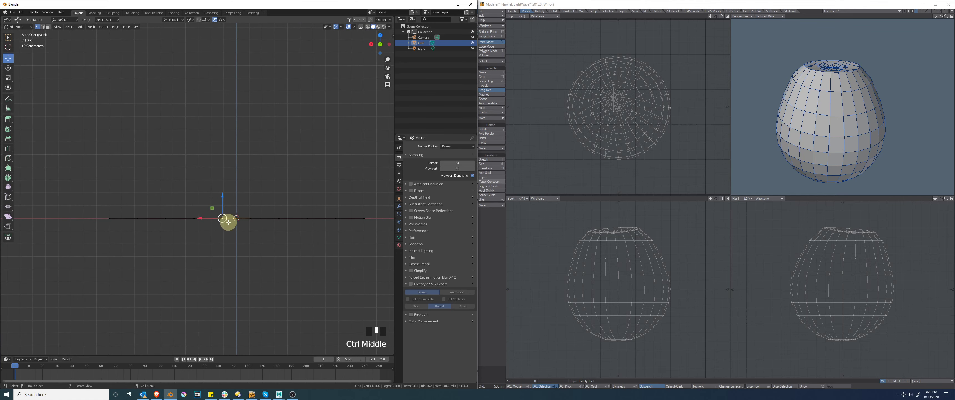
click(221, 19)
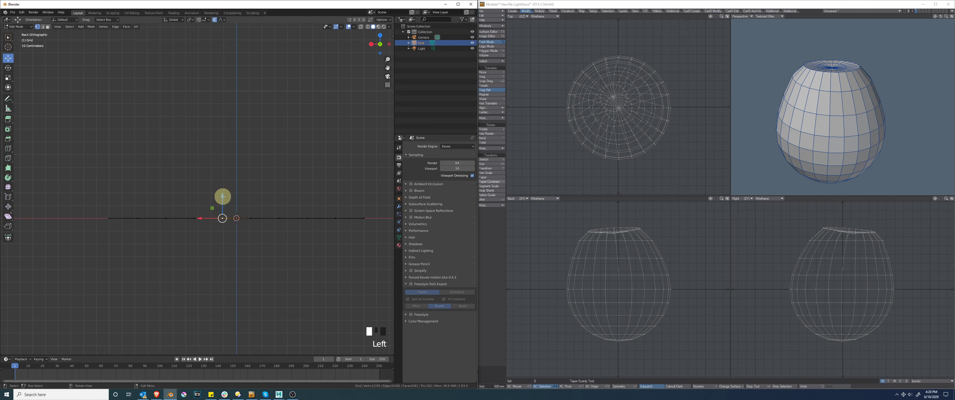
drag(222, 196, 222, 162)
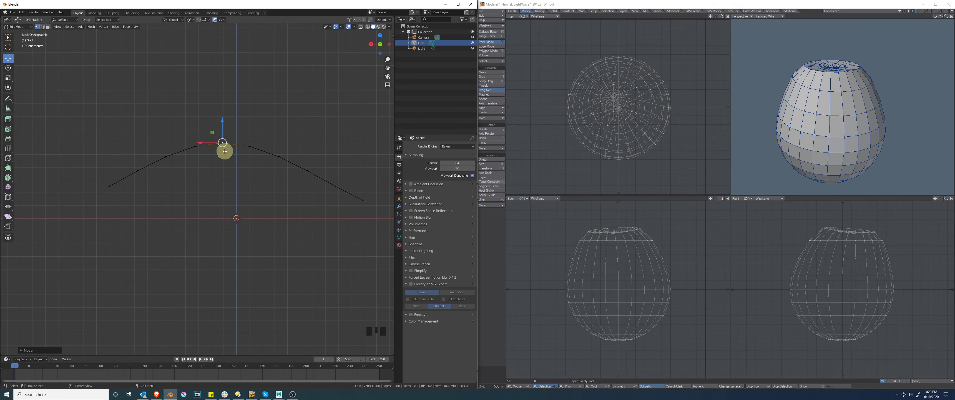
Step: Reshape the arch with a smaller proportional influence, lowering vertices on either side of the crest and raising one on the right slope
click(166, 157)
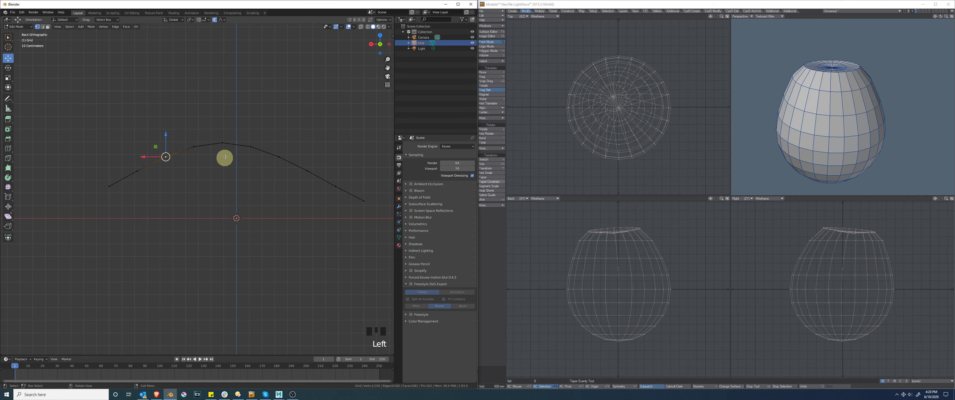
middle_drag(224, 156, 221, 170)
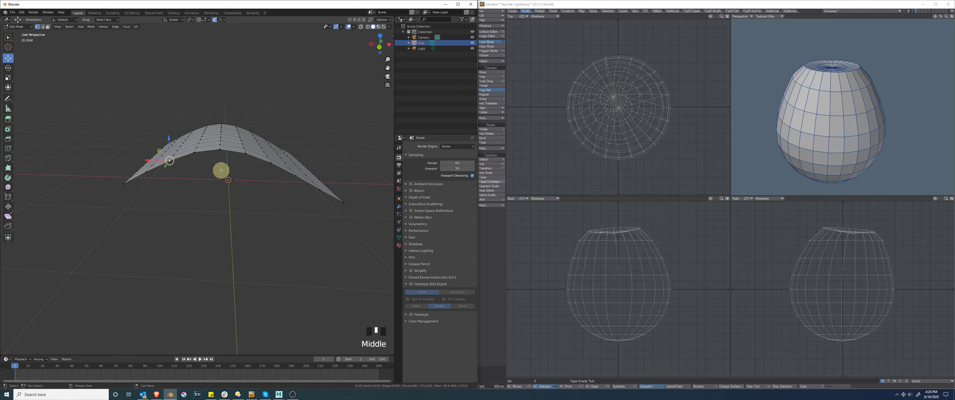
click(379, 46)
drag(166, 140, 168, 157)
scroll(167, 167, up, 10)
click(251, 145)
drag(255, 136, 307, 140)
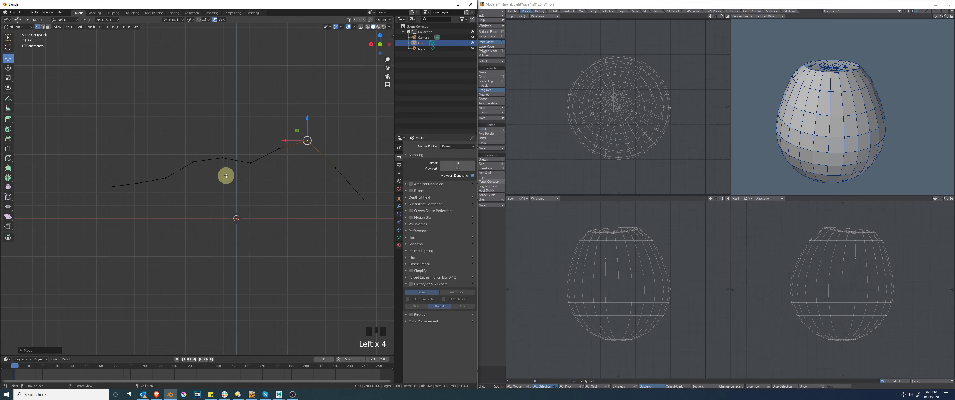
Step: Level the grid's crest in back view by raising the dipped central vertices and lowering the peak on the right slope
click(187, 153)
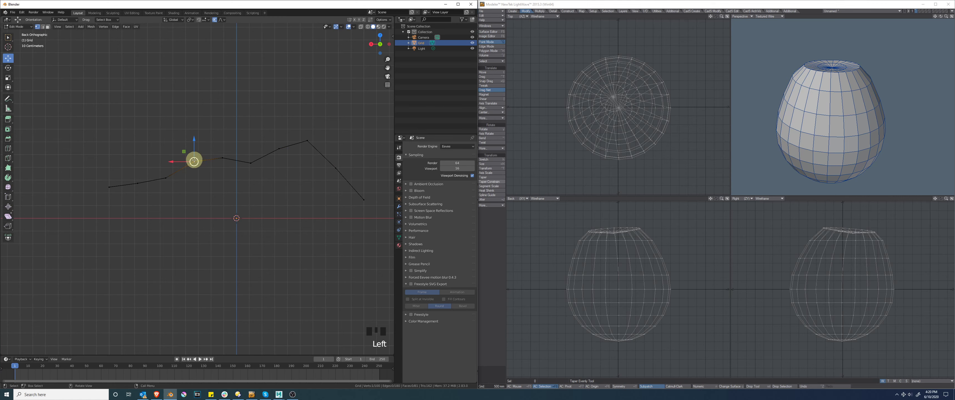
click(227, 159)
click(250, 161)
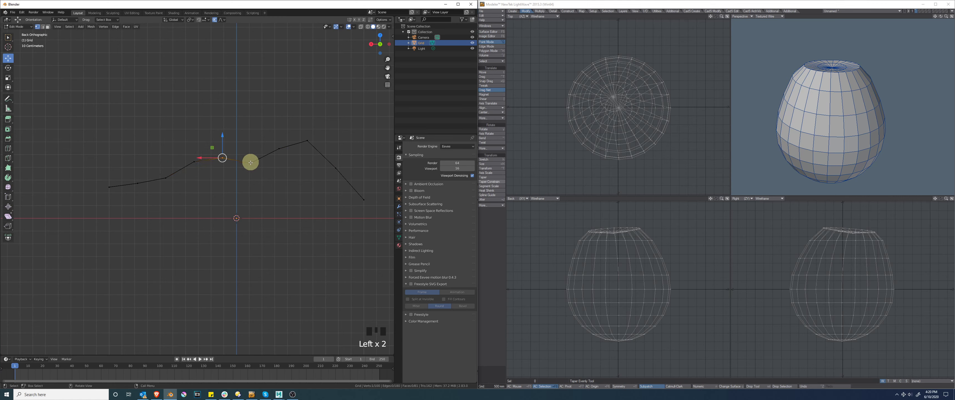
drag(251, 145, 310, 130)
click(308, 140)
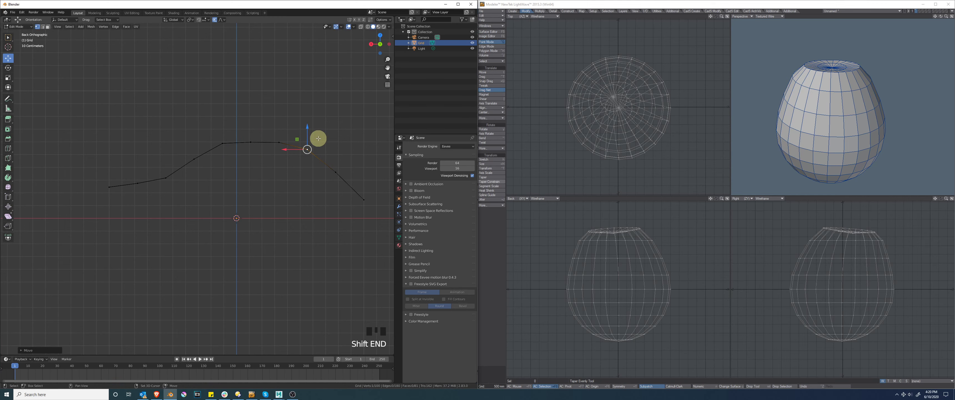